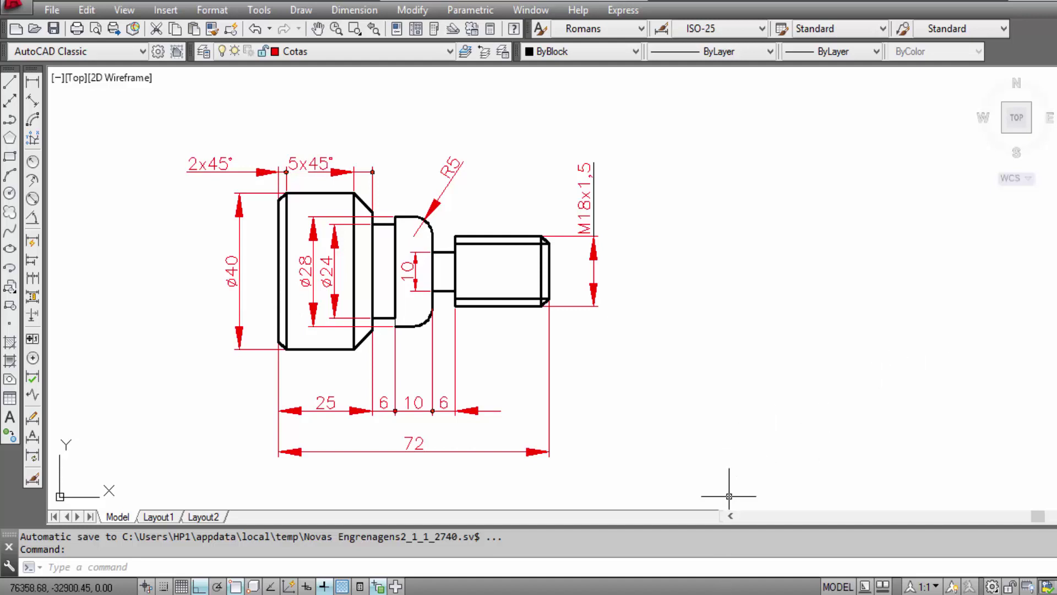
Switch from the AutoCAD shaft drawing to the CNC lathe simulator window.
click(780, 516)
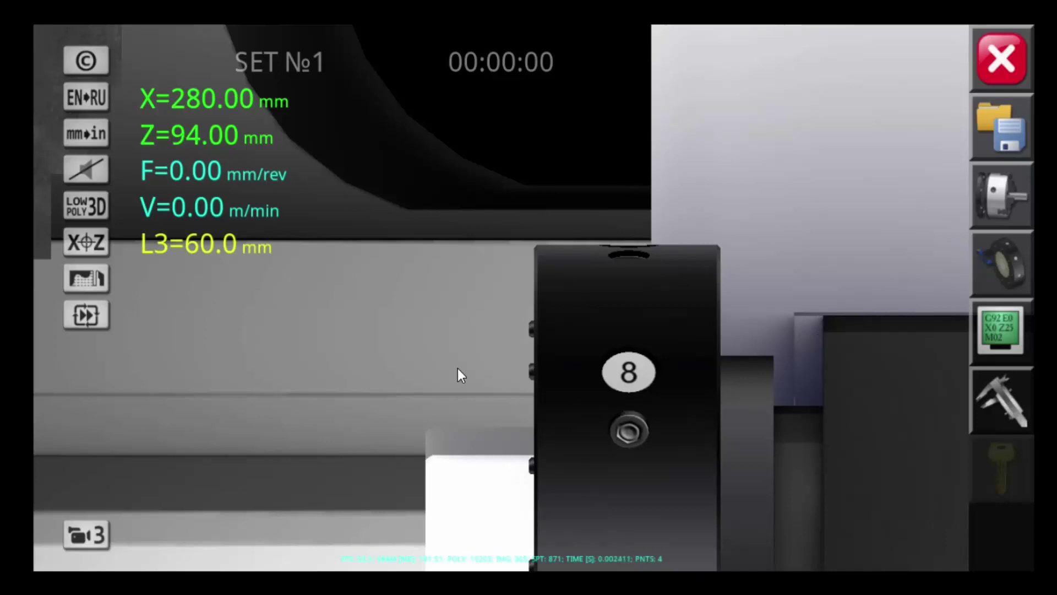
View the simulator's credits screen and then dismiss it.
click(89, 61)
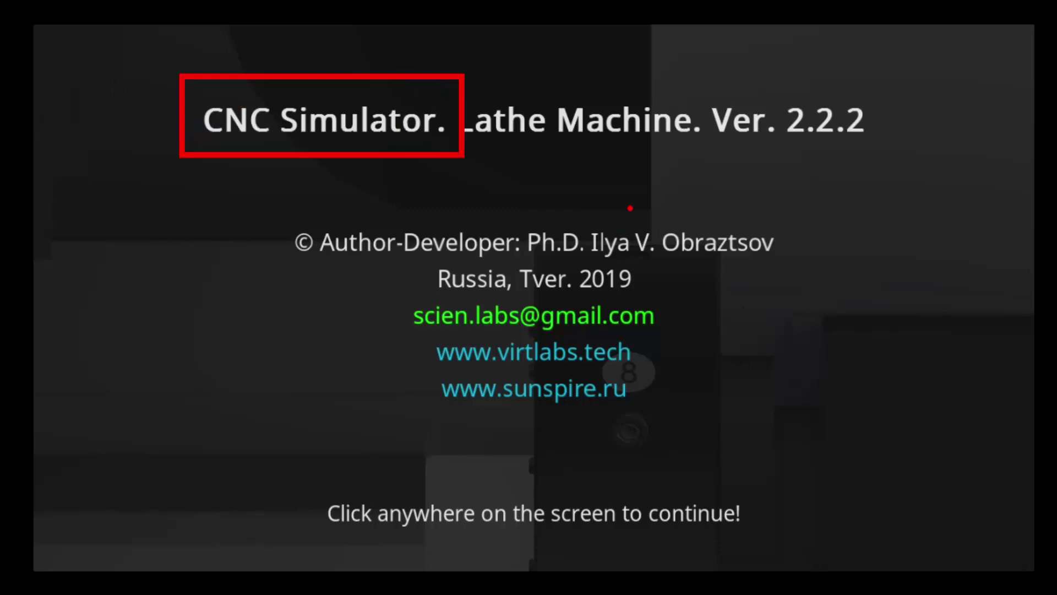
click(815, 332)
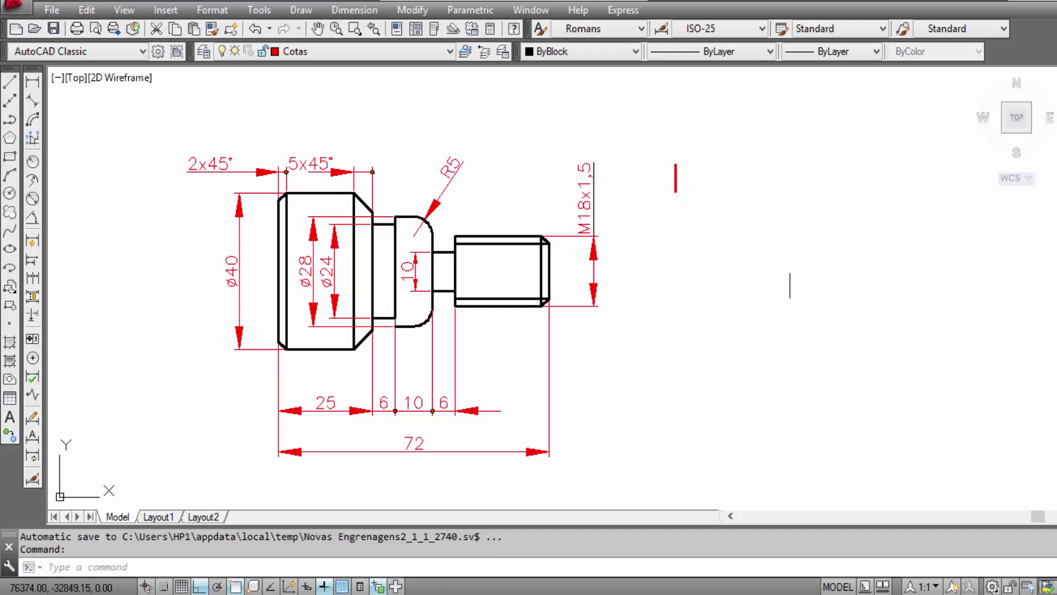
Write 'Ferramentas', 'Material' and '-> Programacao' as three red note lines, fixing a typo.
text(Ferramentas)
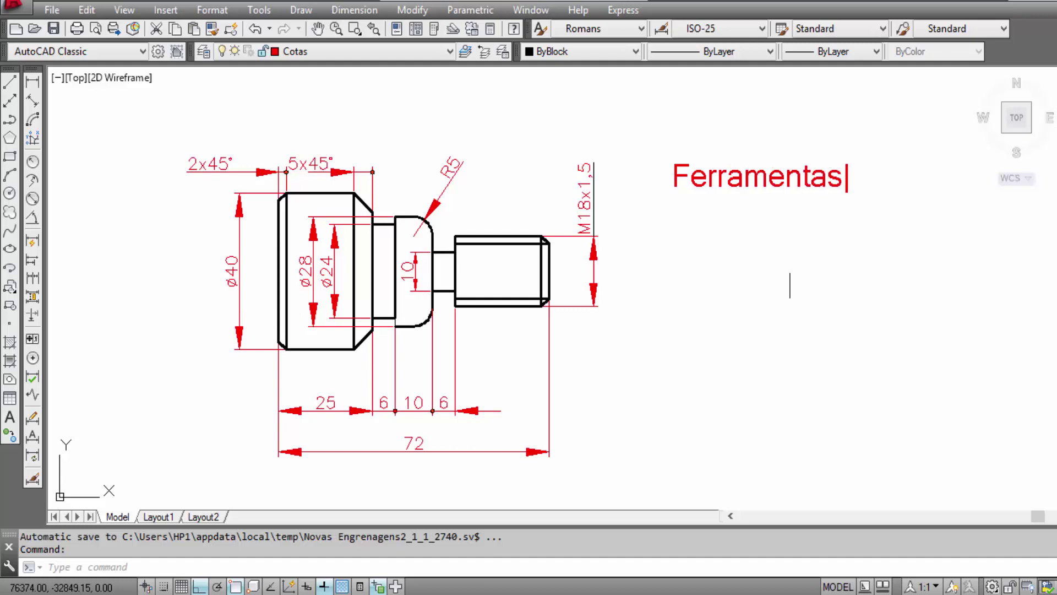
key(Return)
text(M)
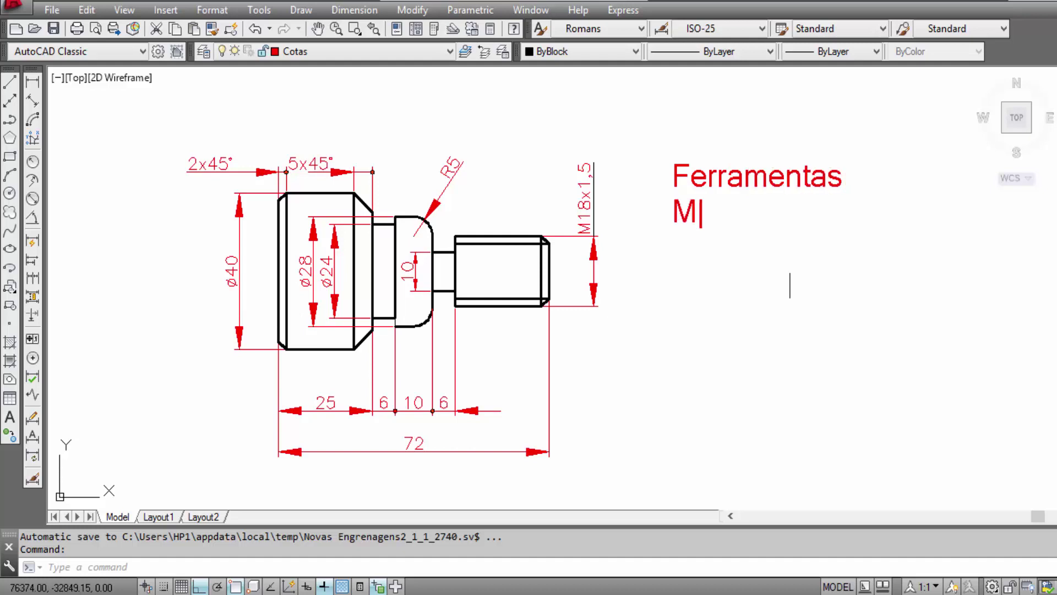
text(aterial)
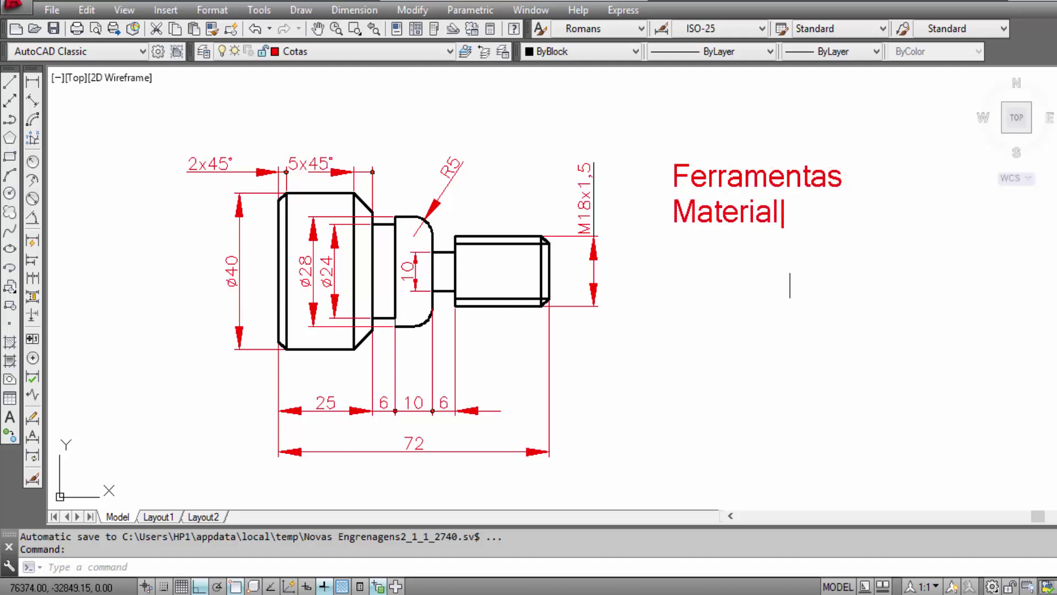
key(Return)
text(-)
text(> Prora)
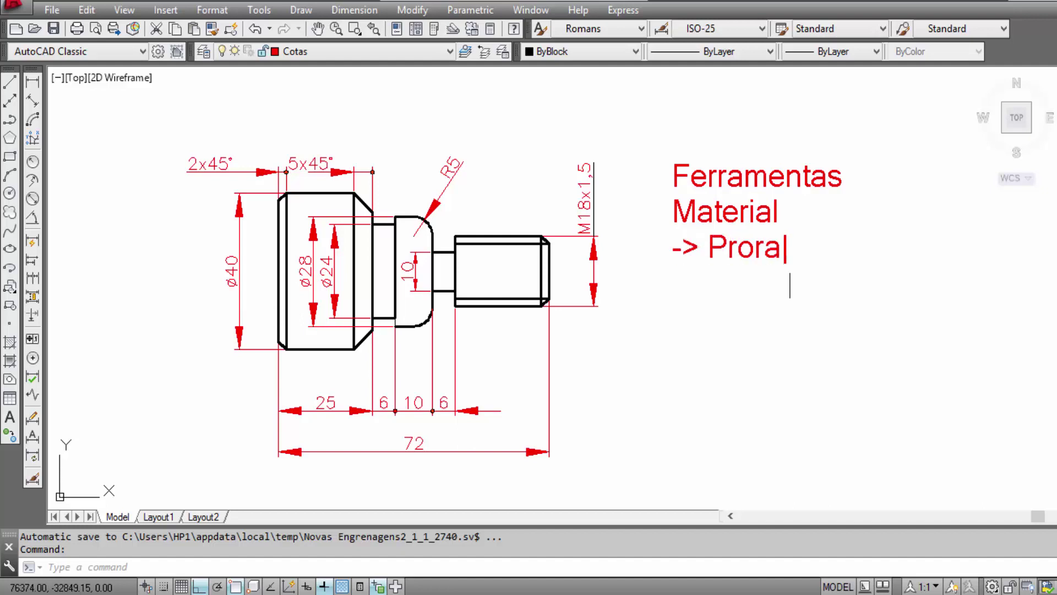
key(BackSpace)
key(BackSpace)
text(grama)
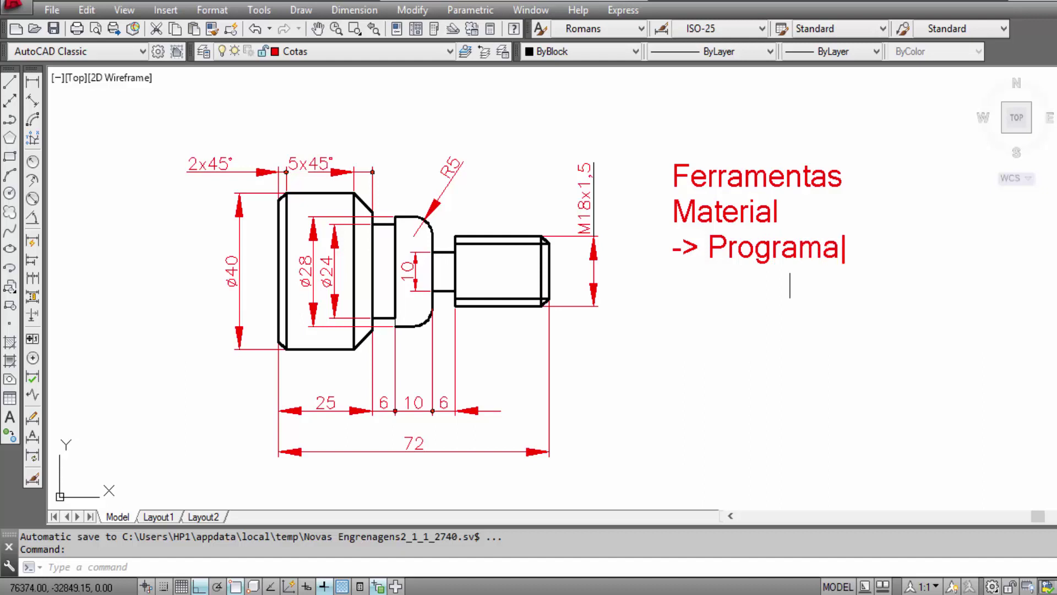
text(cao)
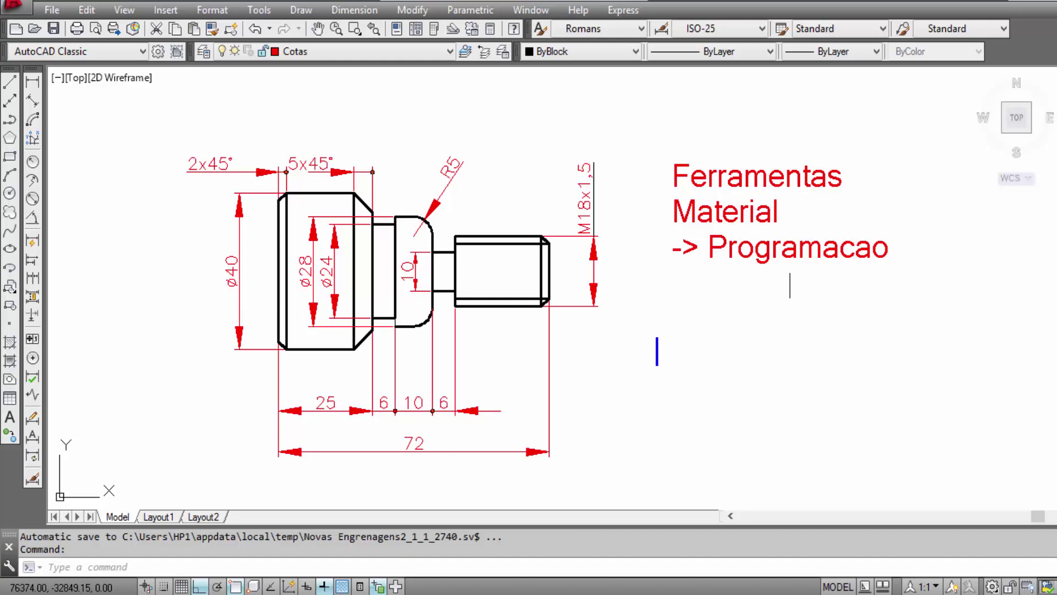
List '- Ciclo de desbaste', '- Ciclo de acabamento', '- Ciclo de rosca' in blue and box them.
text(- Ci)
text(clo de des)
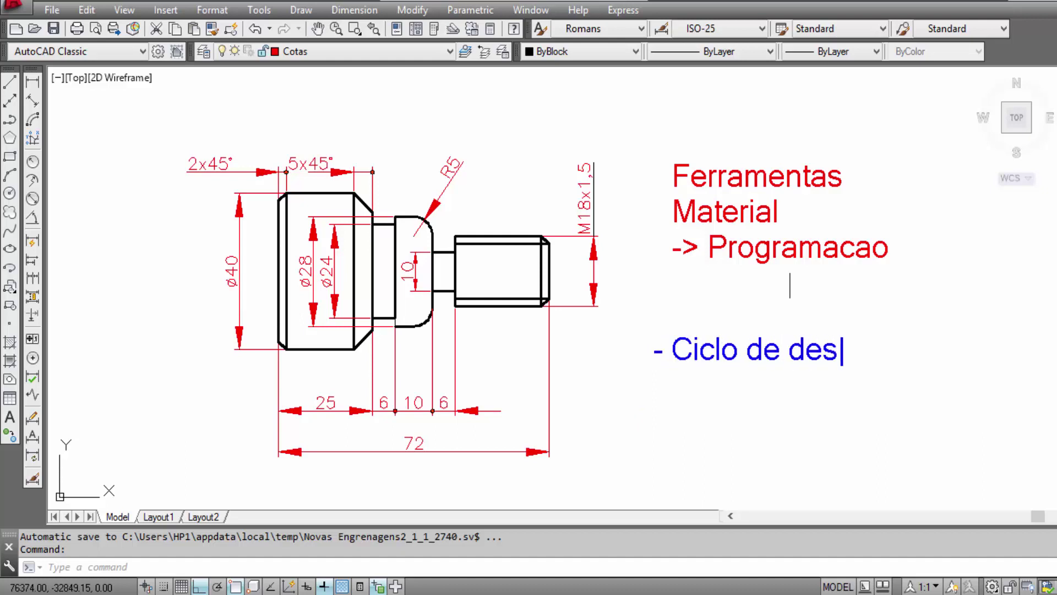
text(baste)
key(Return)
text(- )
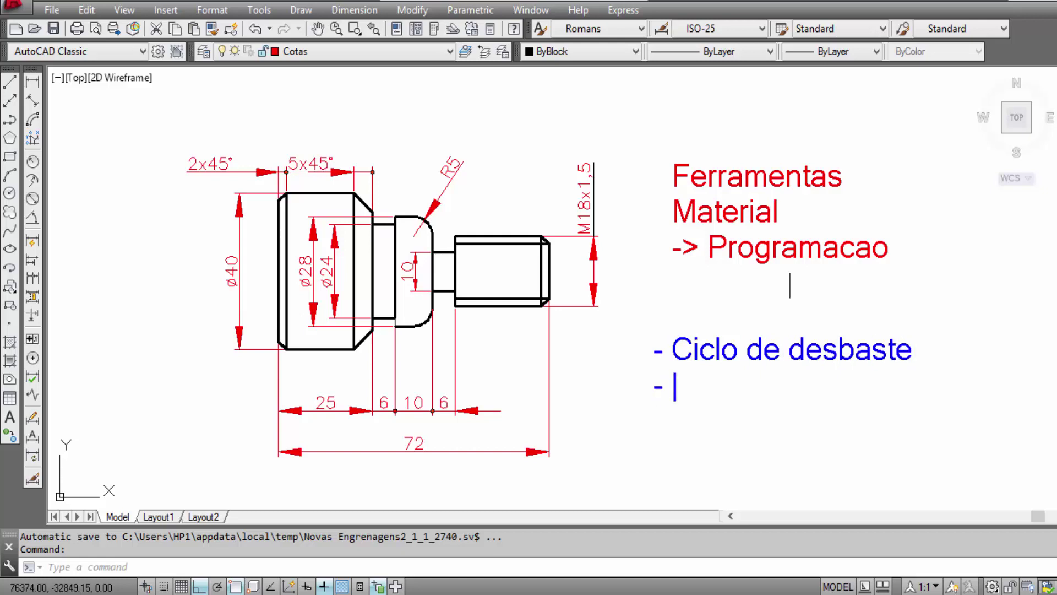
text(Cc)
key(BackSpace)
text(iclo)
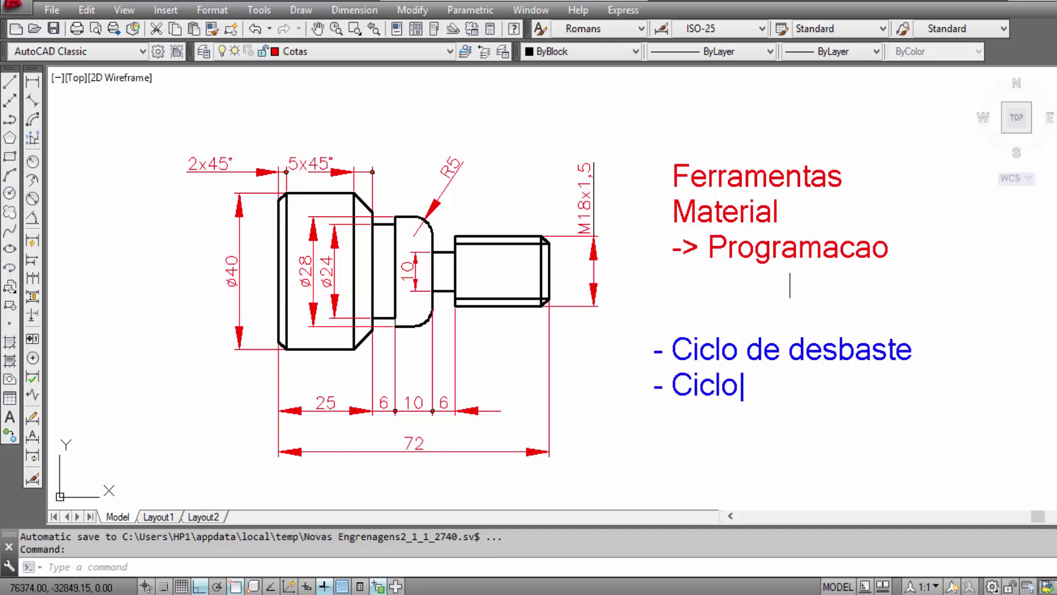
text( de acabamen)
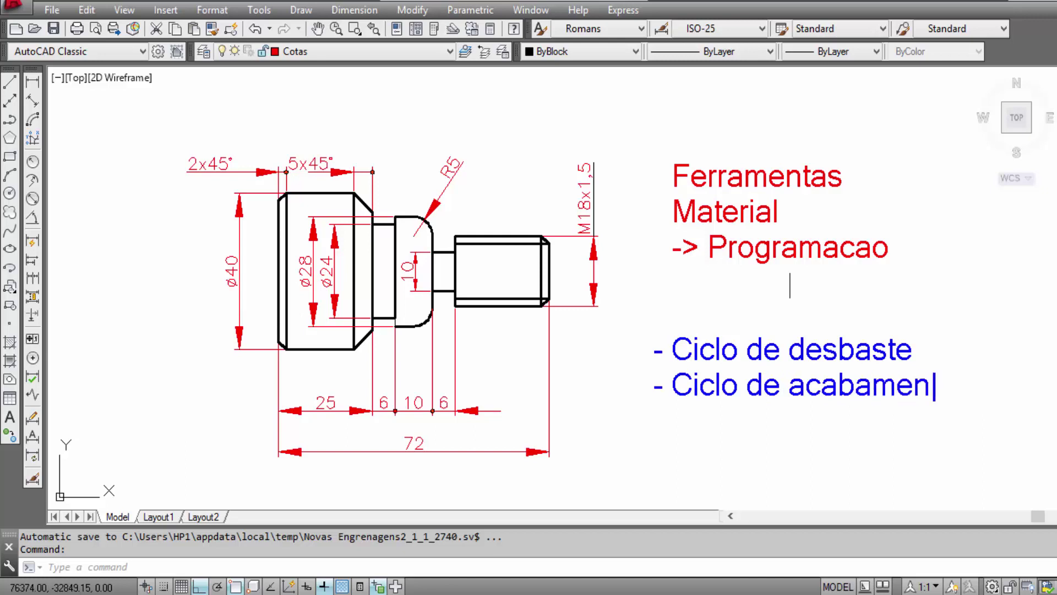
text(to)
key(Return)
text(- )
text(Ciclo )
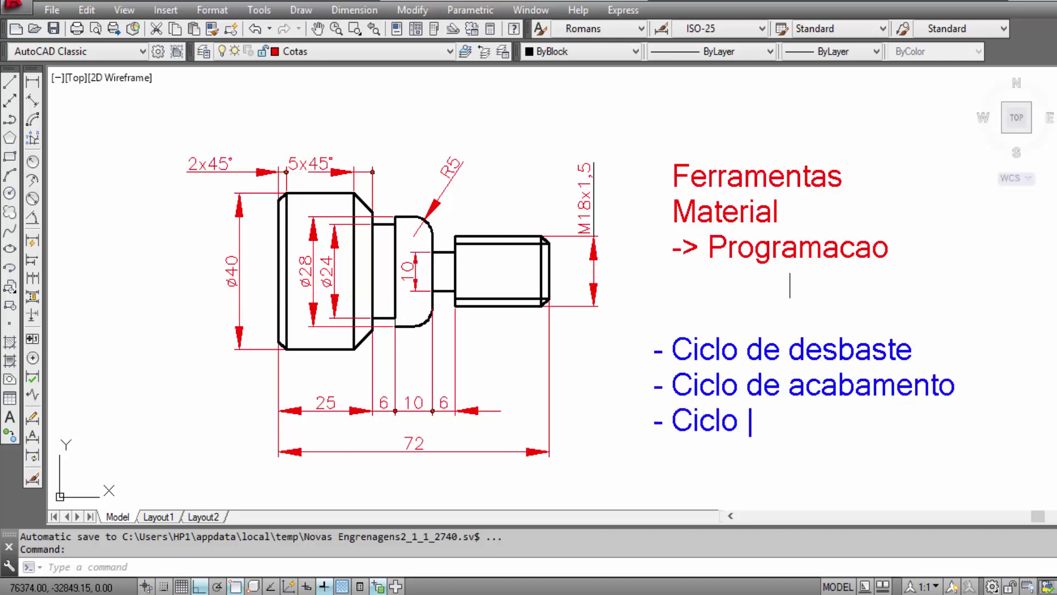
text(de )
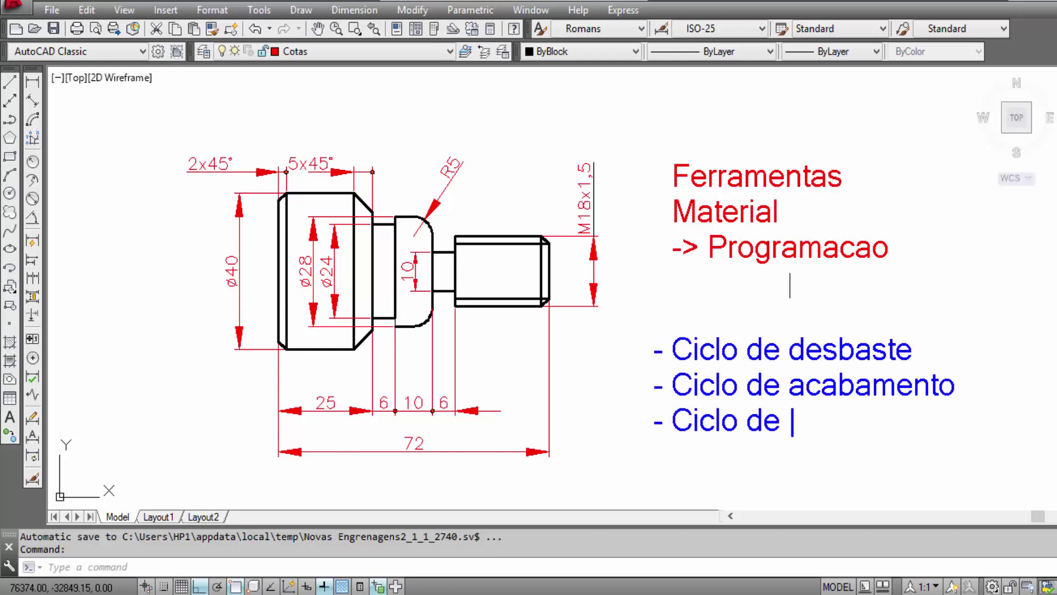
text(rosca)
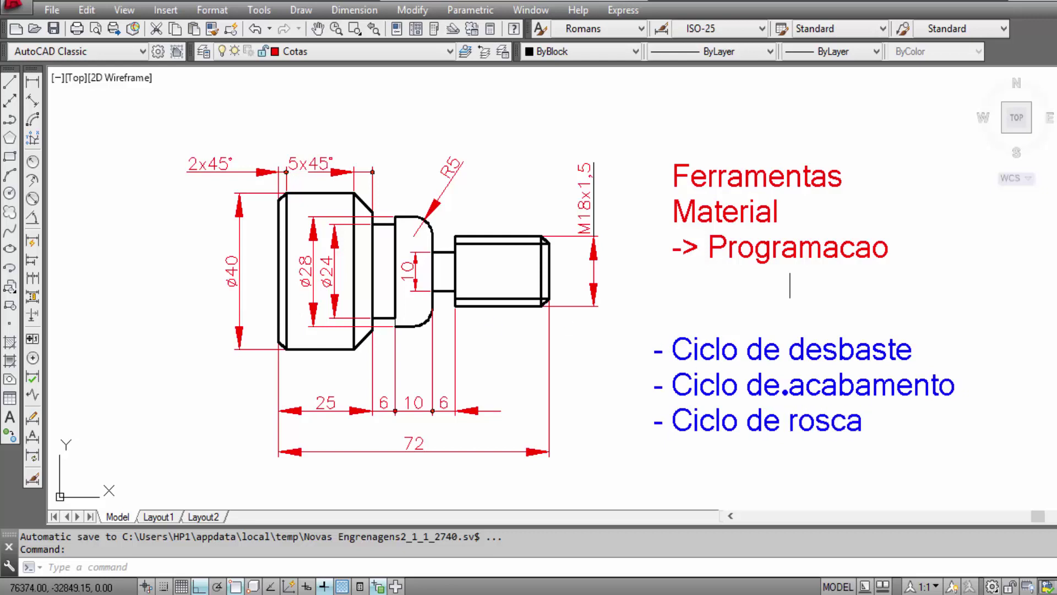
mouse_move(628, 318)
mouse_down()
mouse_move(957, 398)
mouse_move(980, 418)
mouse_up()
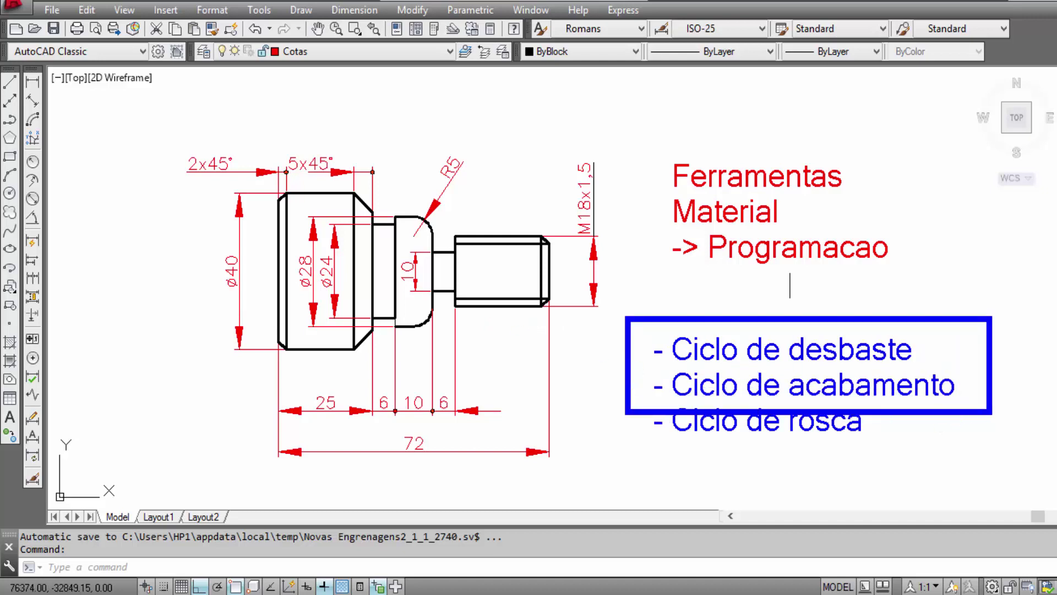
Mark the groove with two arrows, then clear all on-screen annotations.
drag(439, 326, 451, 388)
drag(387, 330, 387, 377)
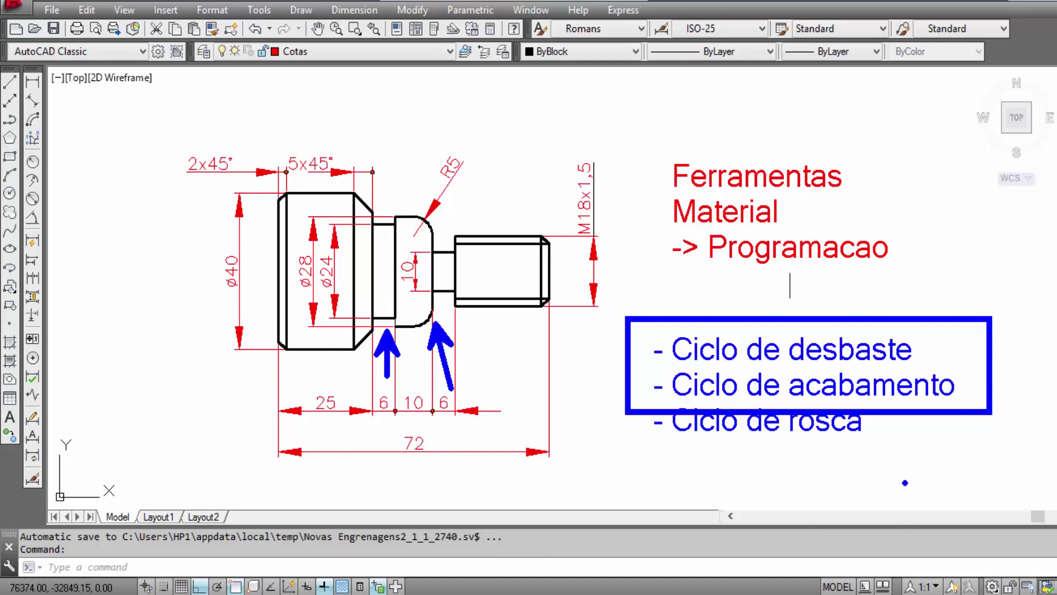
key(Escape)
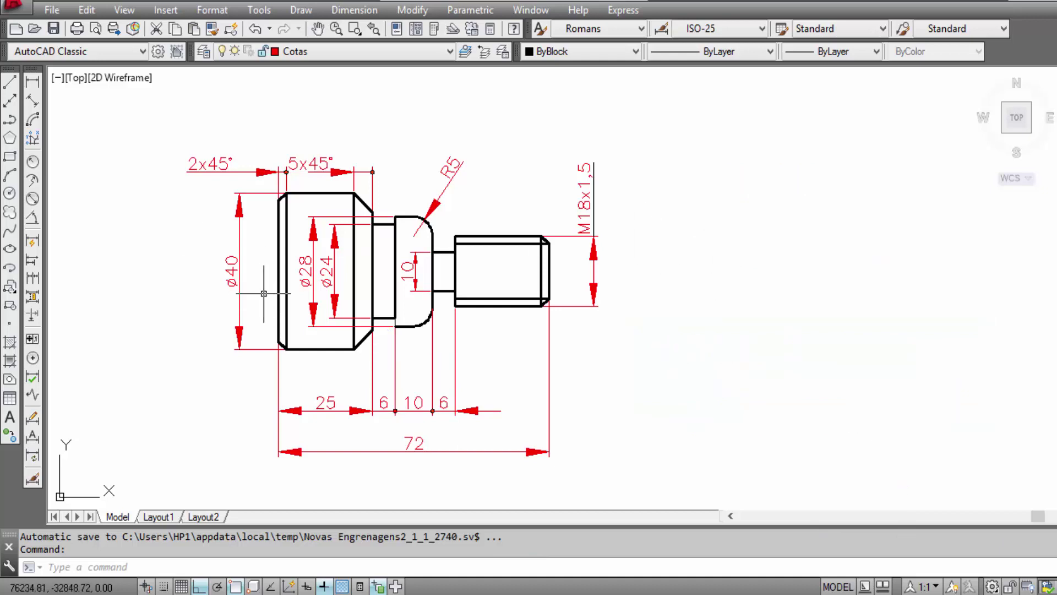
Zoom in and pan so the shaft profile and thread fill the drawing area.
scroll(269, 284, up, 2)
middle_drag(269, 285, 229, 337)
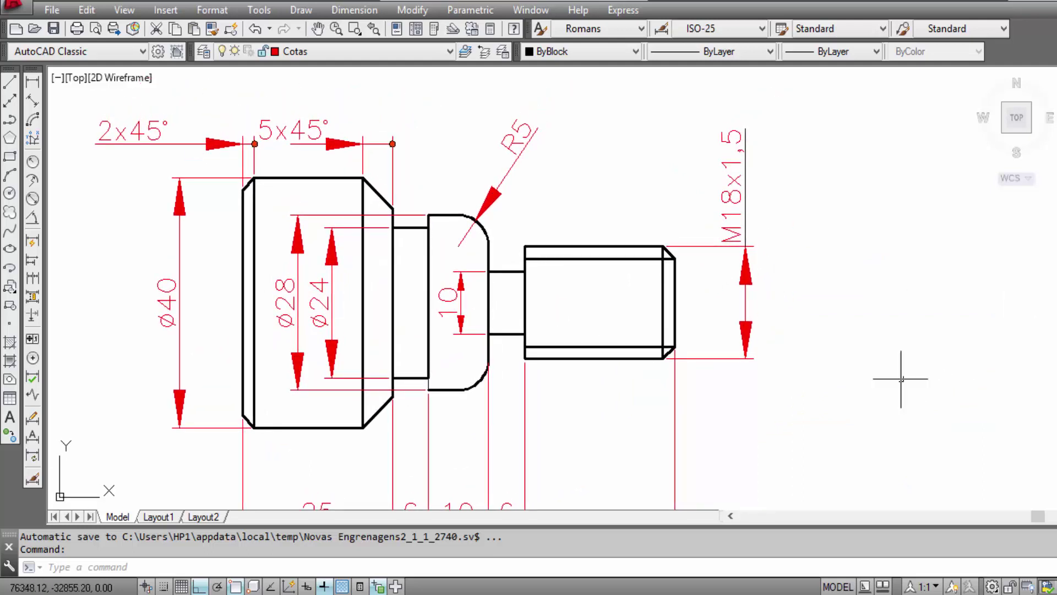
middle_drag(872, 379, 831, 397)
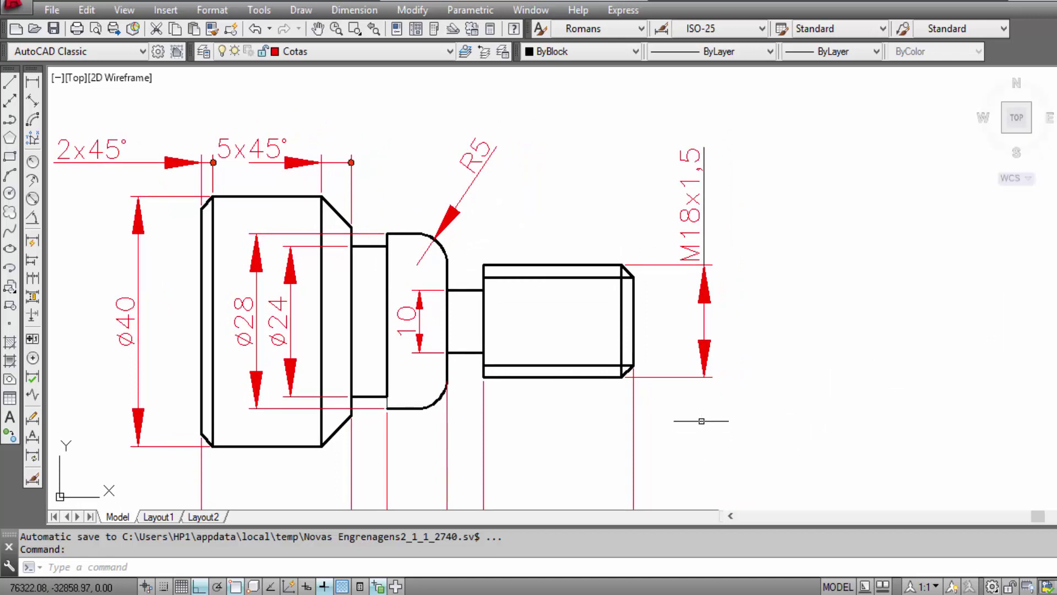
mouse_move(701, 408)
middle_down()
mouse_move(695, 392)
mouse_move(732, 379)
middle_up()
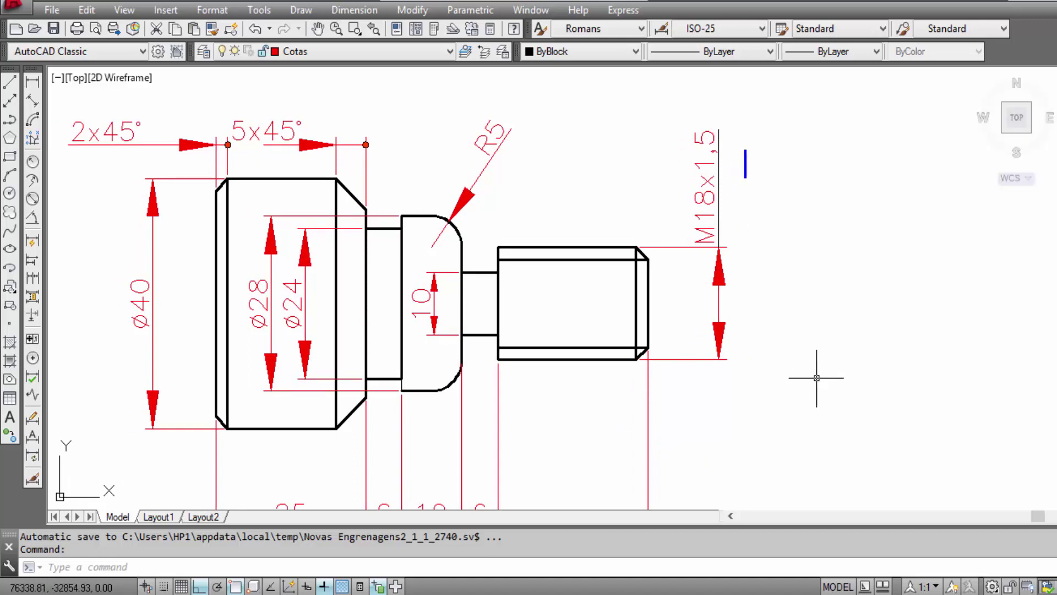
Note 'Perfilamento Externo' with '- Desbaste' and '- Acabamento', then trace the outer profile in blue.
text(Perf)
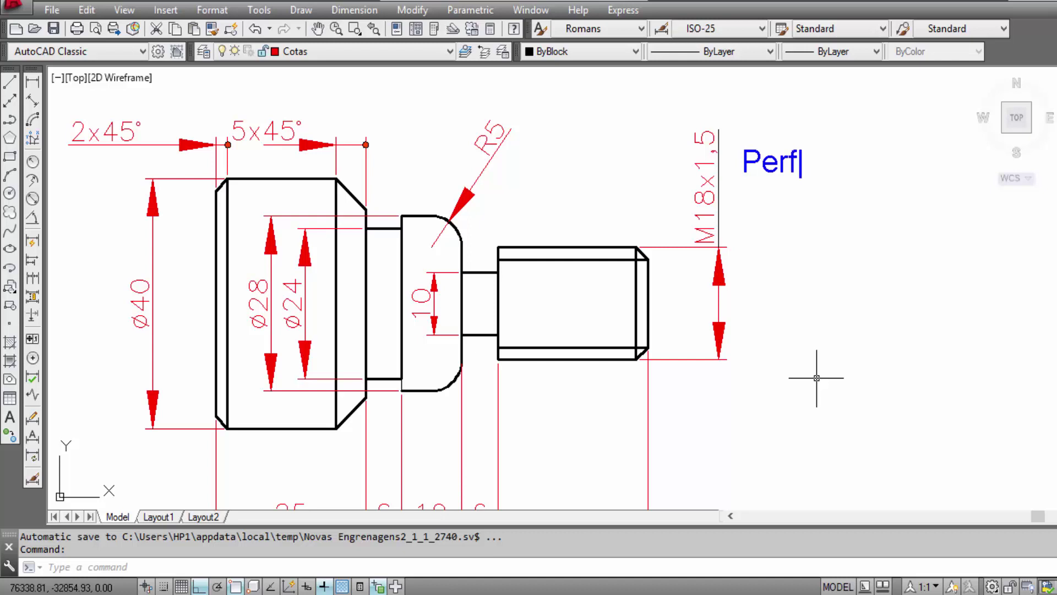
text(ilamento)
key(Return)
text(E)
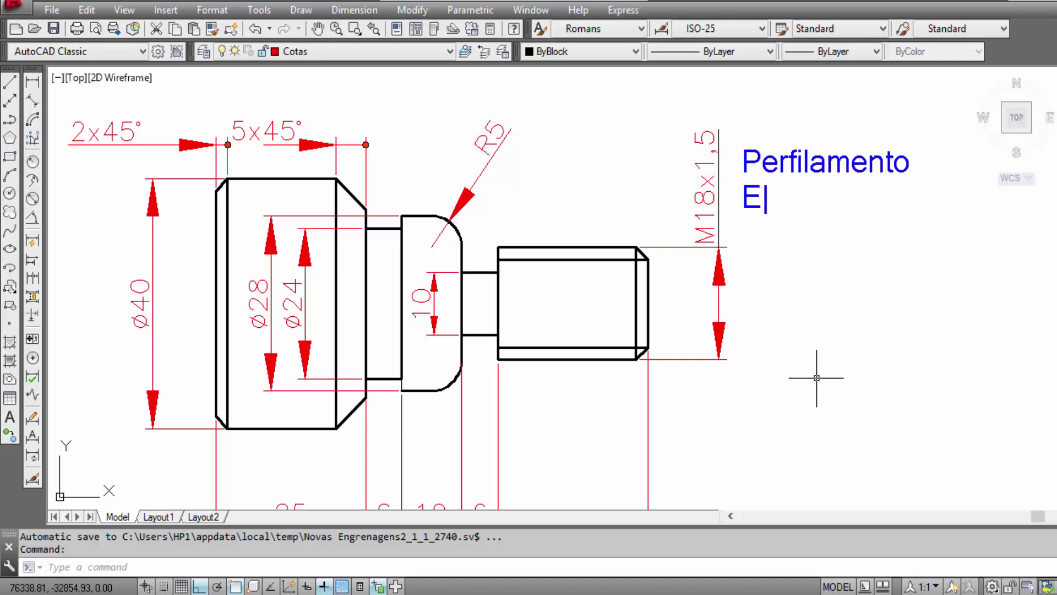
text(xtern)
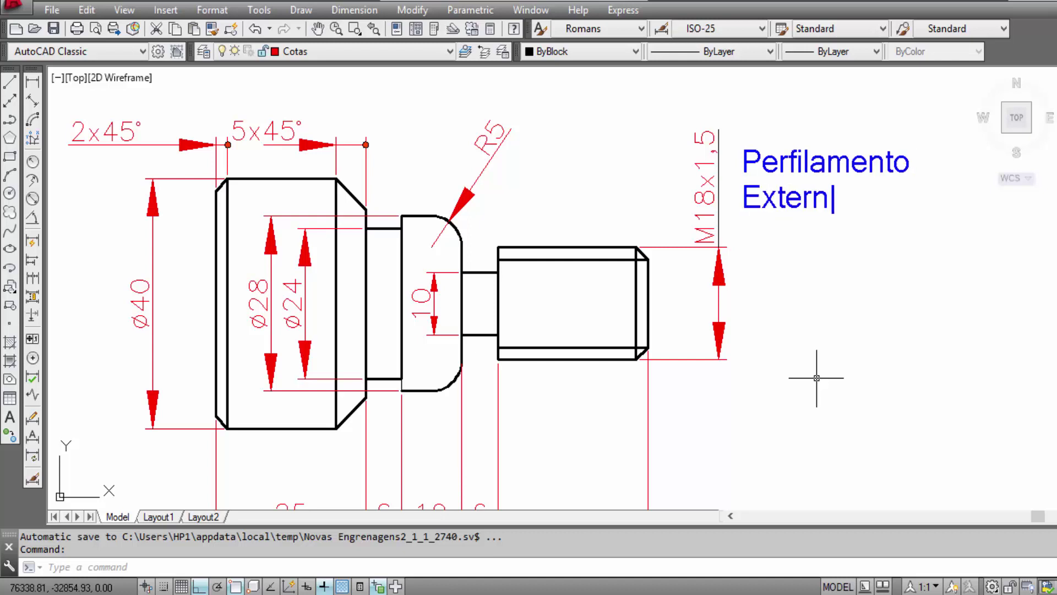
text(o)
key(Return)
text(- Des)
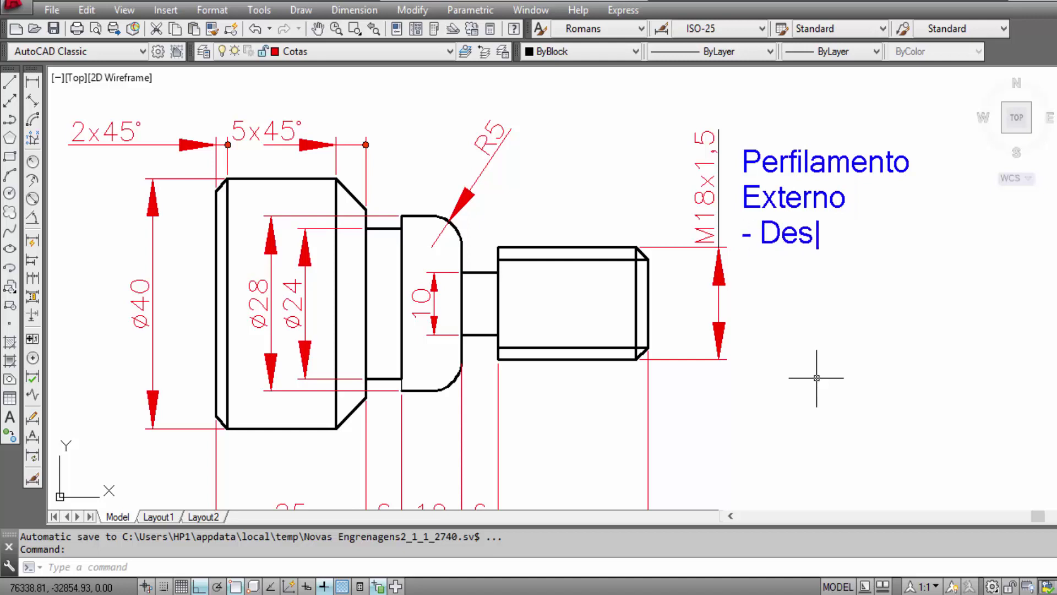
text(baste)
key(Return)
text(- )
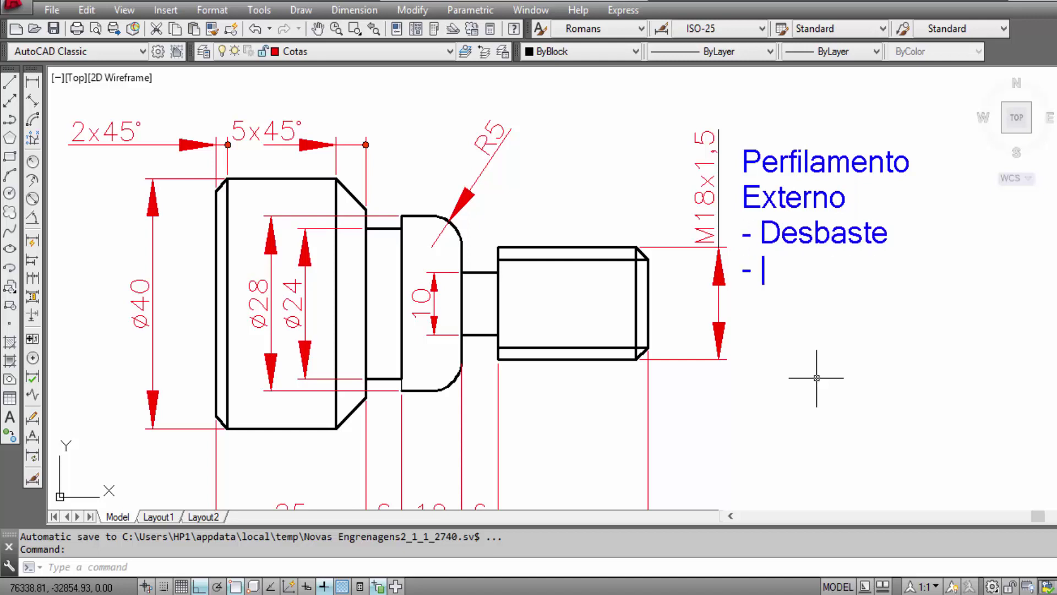
text(Acaba)
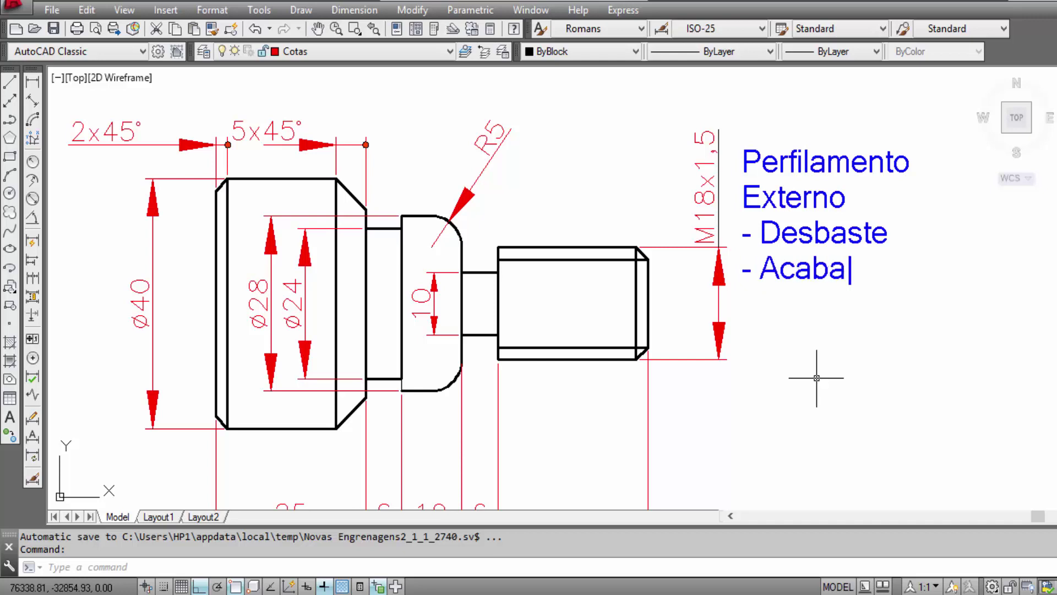
text(mento)
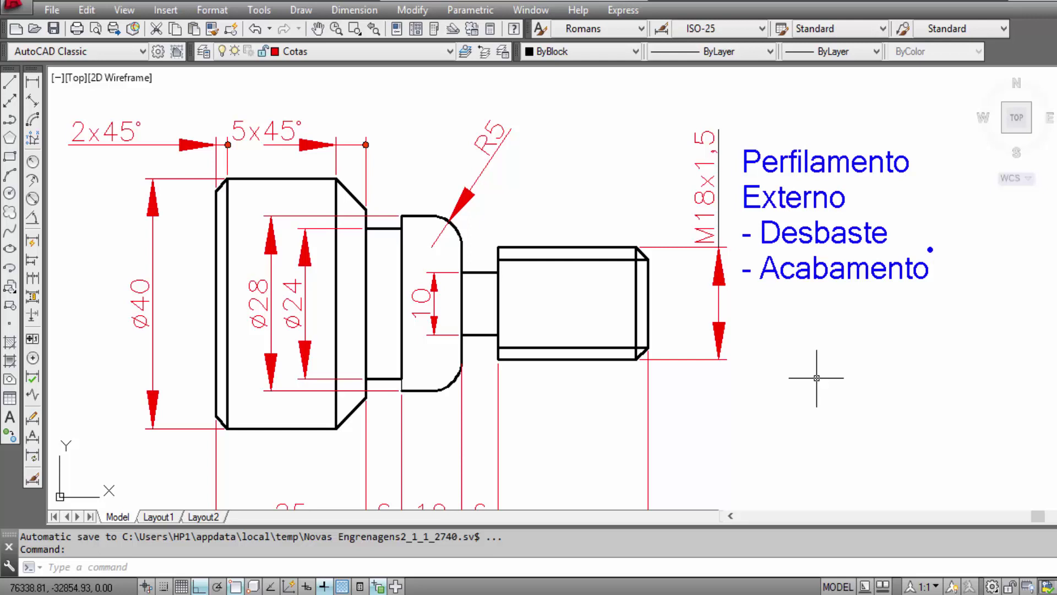
mouse_move(650, 292)
mouse_down()
mouse_move(651, 347)
mouse_move(640, 361)
mouse_move(471, 370)
mouse_move(439, 396)
mouse_move(367, 392)
mouse_move(335, 432)
mouse_move(240, 444)
mouse_up()
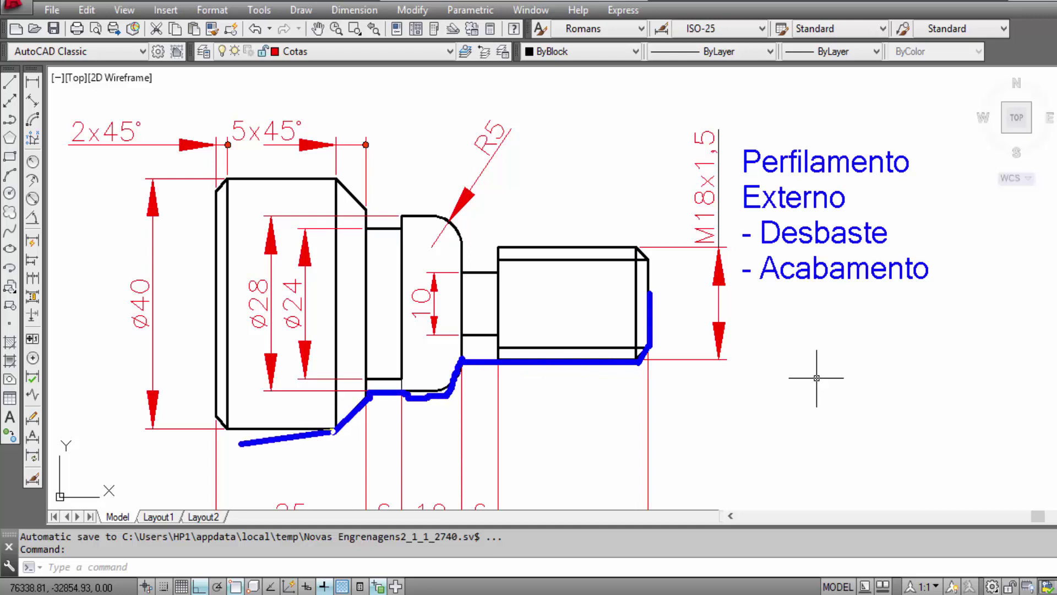
Extend the trace along Ø40, add '- Canal' and '- Rosca' notes, then clear all marks.
drag(335, 432, 168, 432)
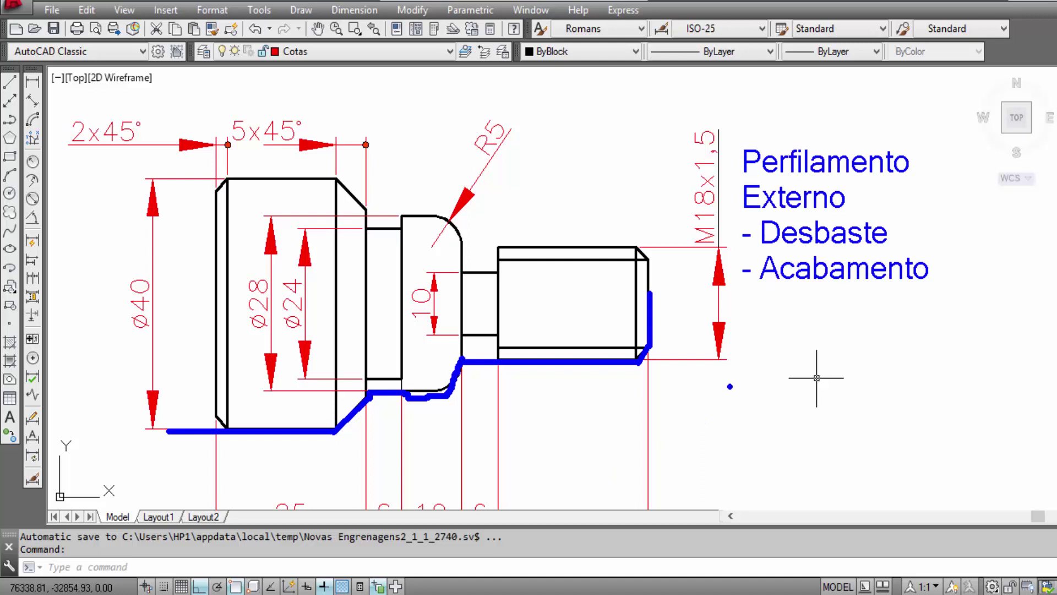
text(to )
text(- Canal)
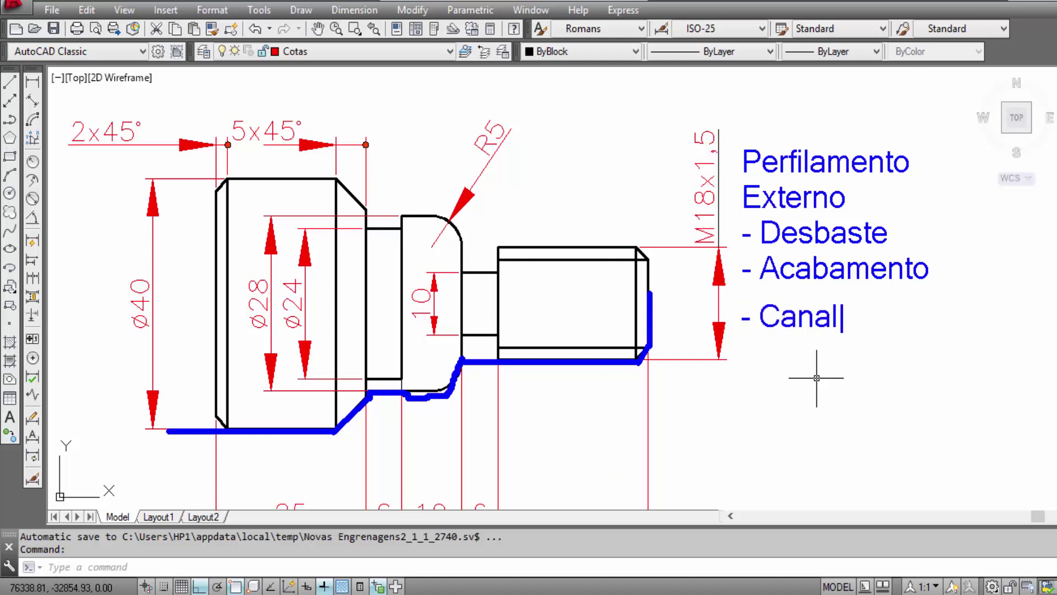
key(Escape)
drag(461, 336, 494, 335)
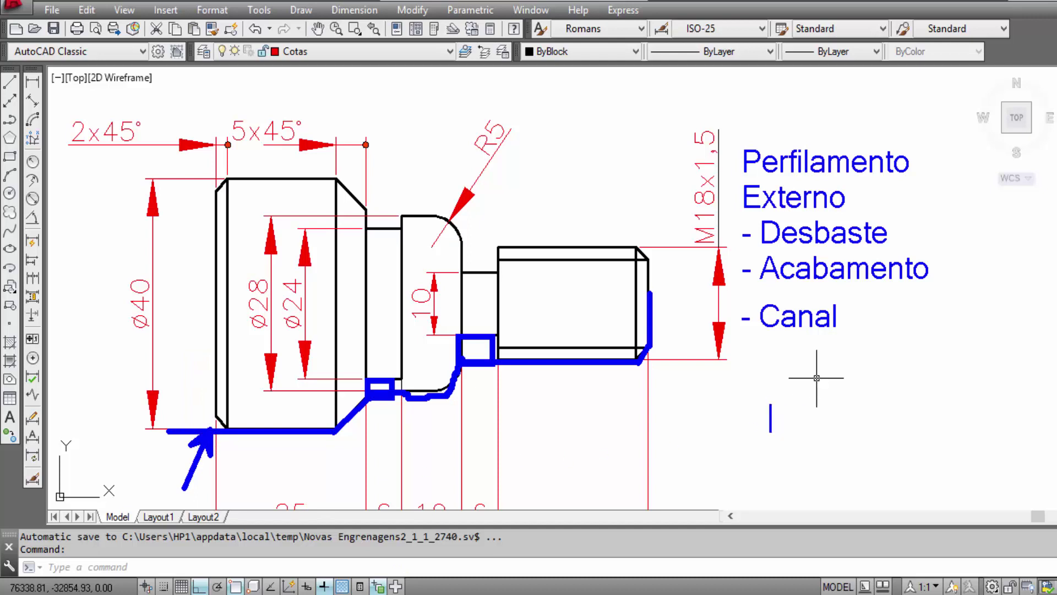
text(- Ro)
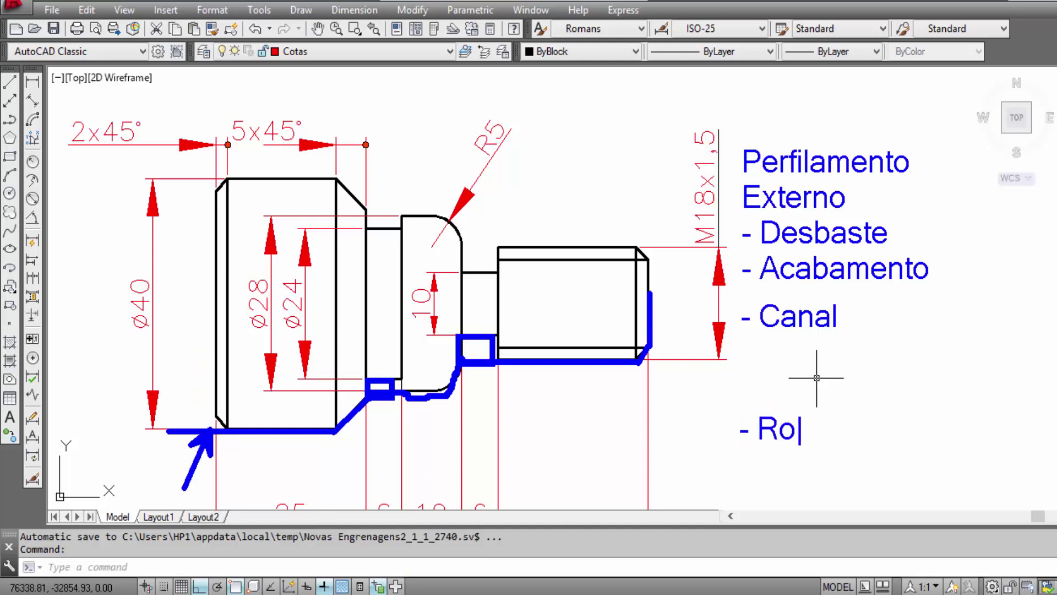
text(sca)
key(Escape)
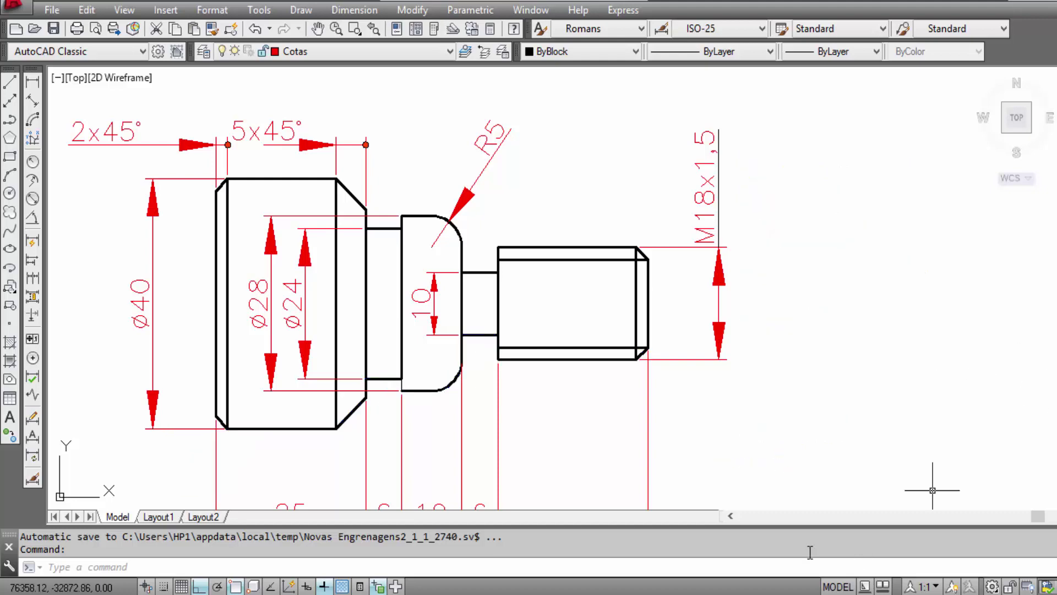
Switch to the lathe simulator and open its turret tool setup.
click(810, 520)
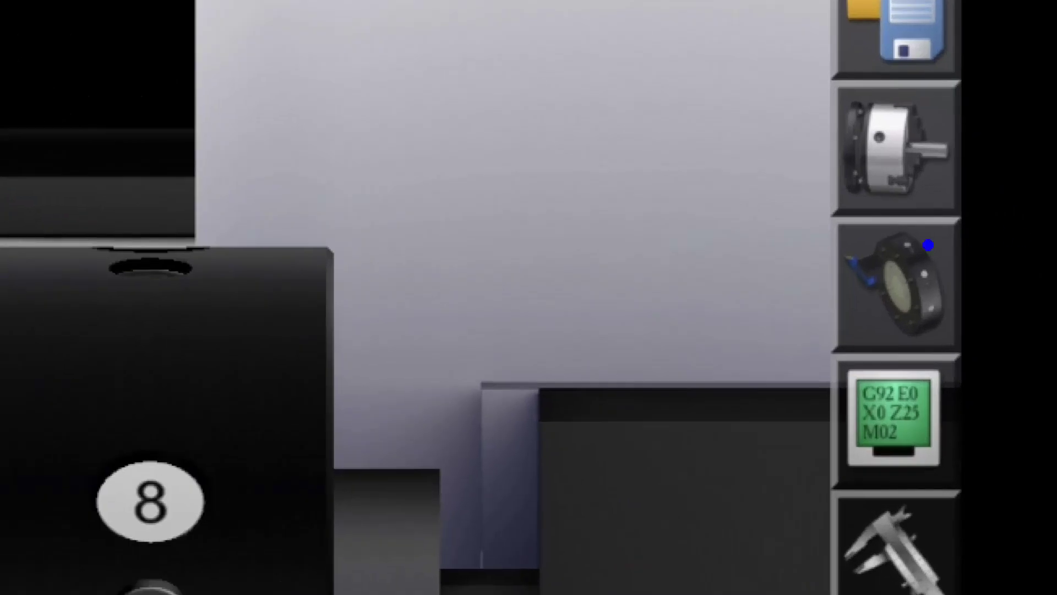
drag(816, 214, 961, 355)
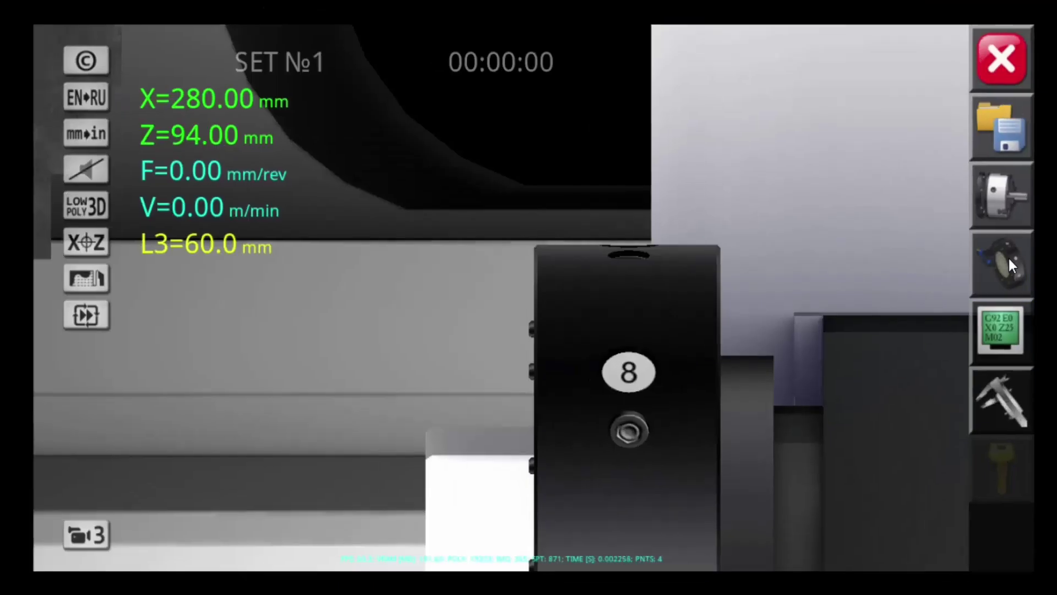
click(1009, 259)
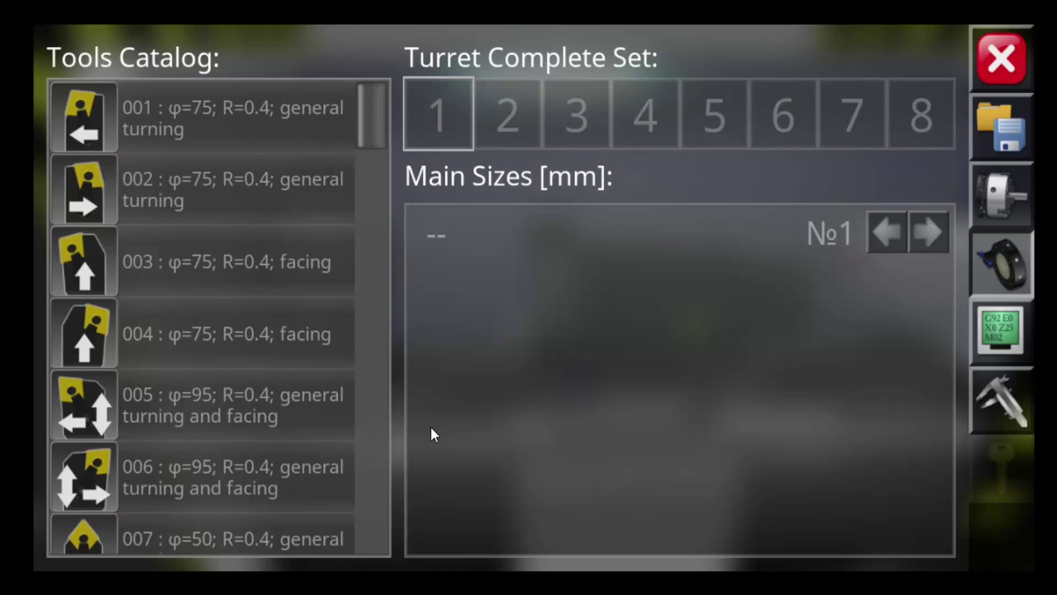
Load tool 005 into turret slot 1 and contour tool 026 into slot 2.
mouse_move(93, 410)
mouse_down()
mouse_move(462, 138)
mouse_move(443, 114)
mouse_up()
click(443, 112)
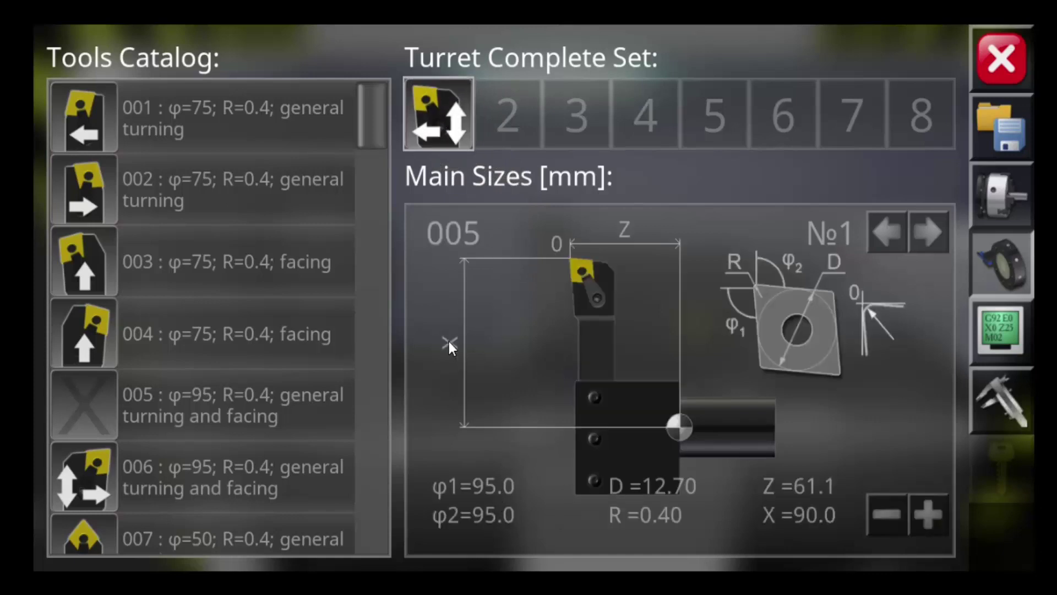
drag(377, 132, 376, 185)
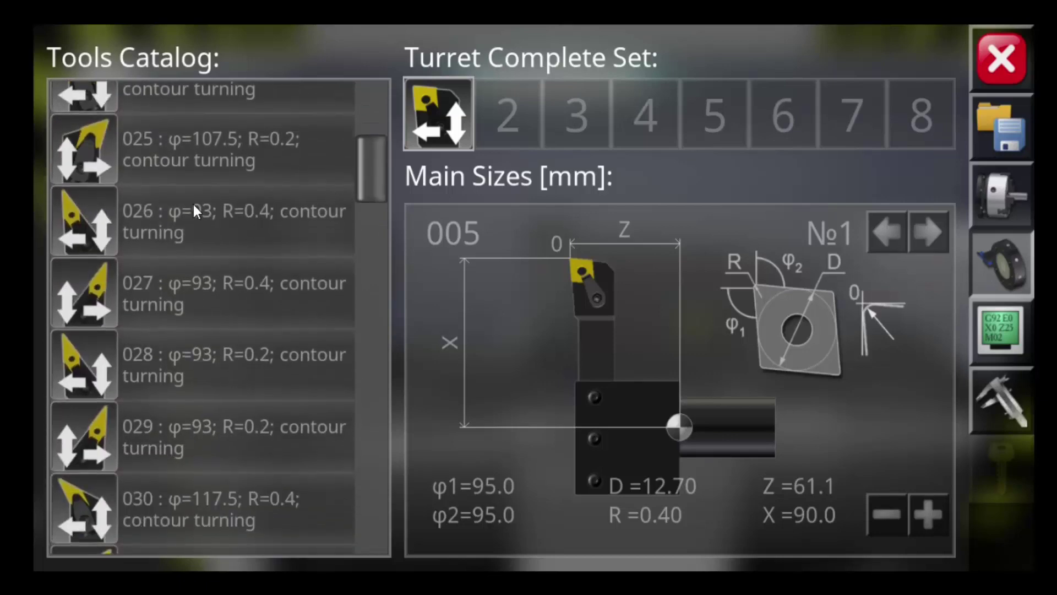
mouse_move(78, 235)
mouse_down()
mouse_move(577, 165)
mouse_move(577, 116)
mouse_up()
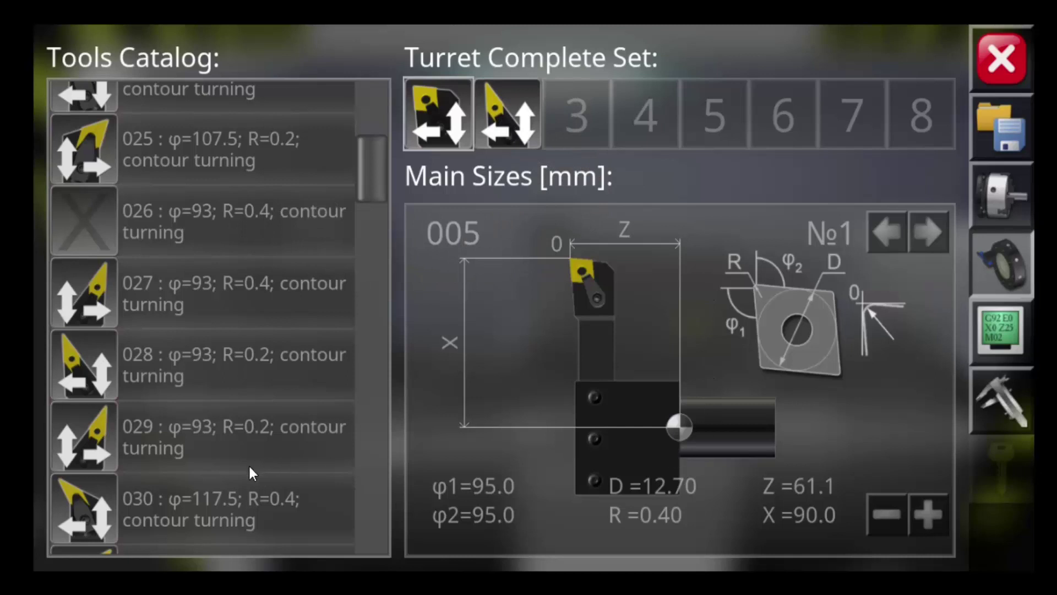
drag(365, 173, 366, 197)
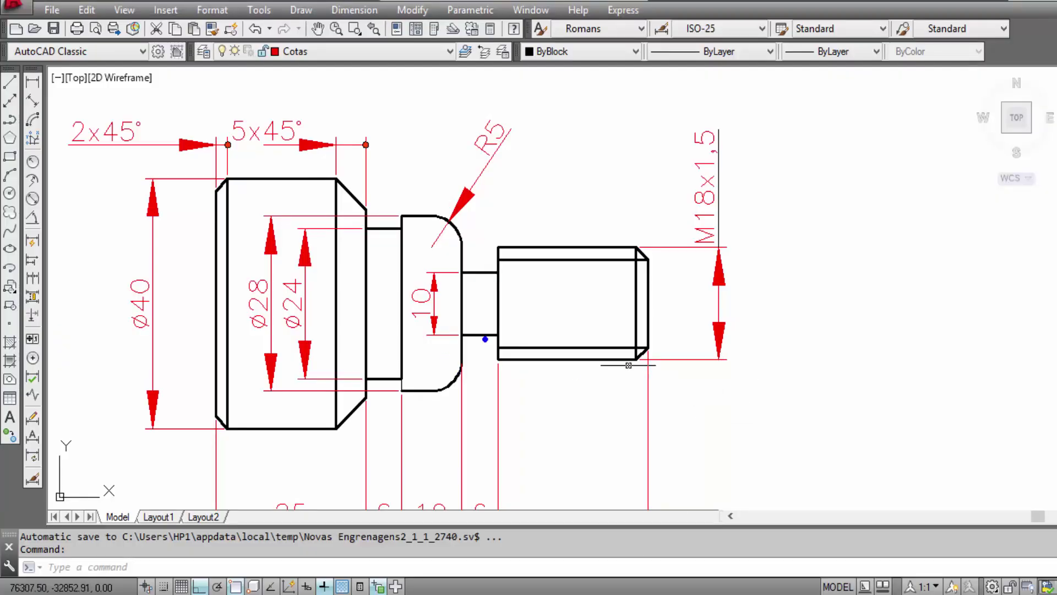
Pan up to show the length dimensions and outline the neck and both 6 mm spans.
middle_drag(607, 408, 606, 318)
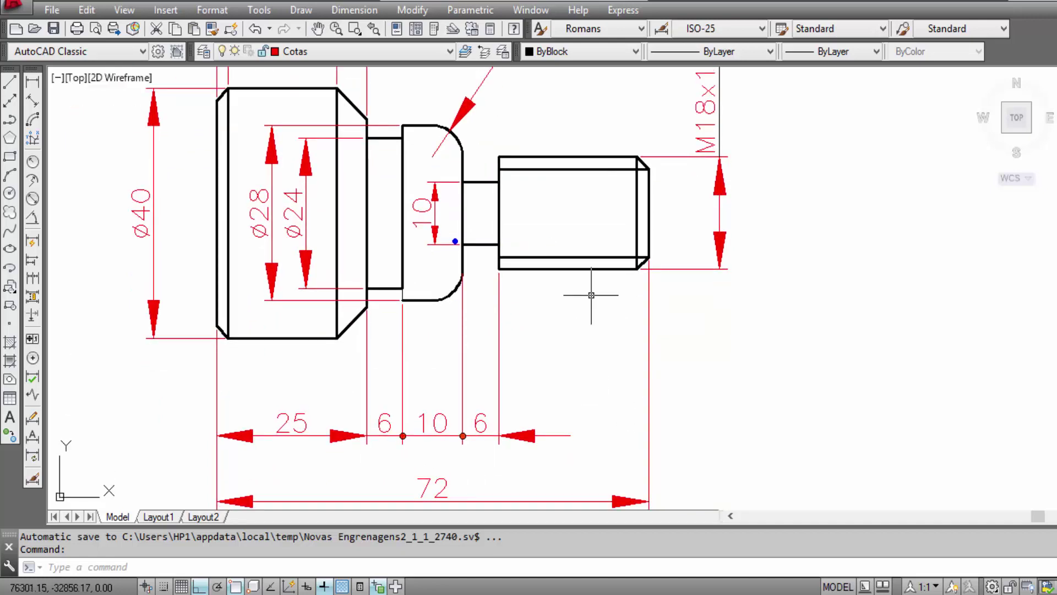
drag(456, 240, 497, 286)
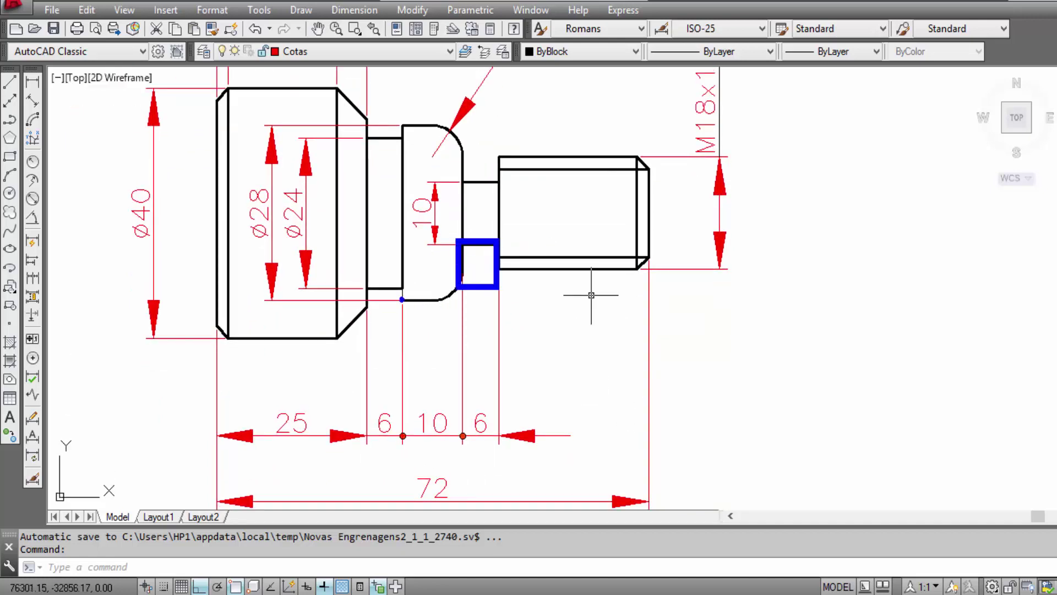
drag(375, 287, 413, 325)
key(ctrl+z)
drag(468, 395, 501, 447)
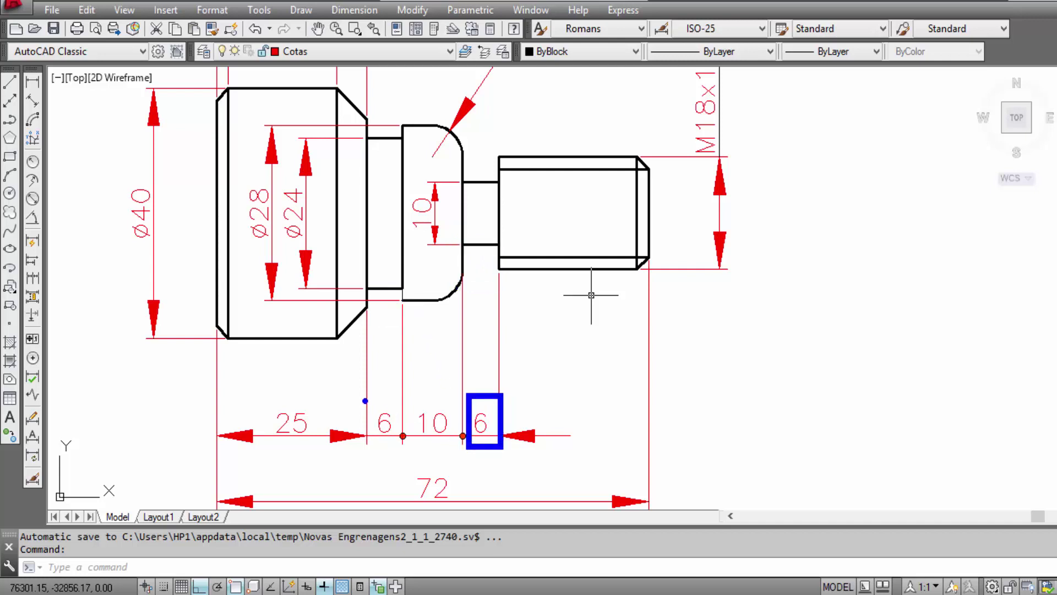
drag(366, 402, 398, 448)
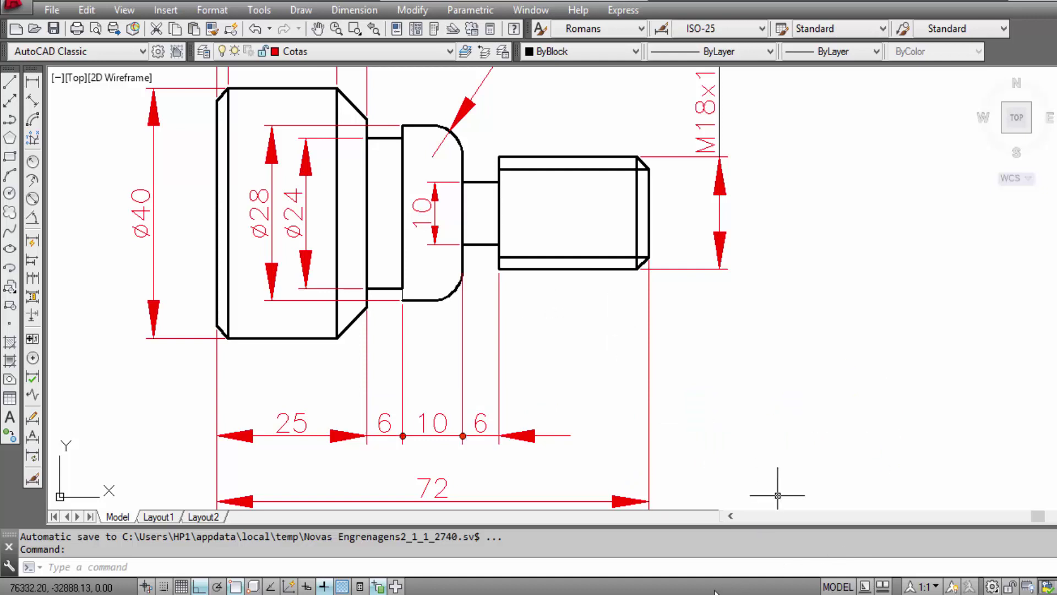
Back in the simulator, load 3 mm groove tool 098 into slot 3 and cutoff tool 102 into slot 4.
click(771, 544)
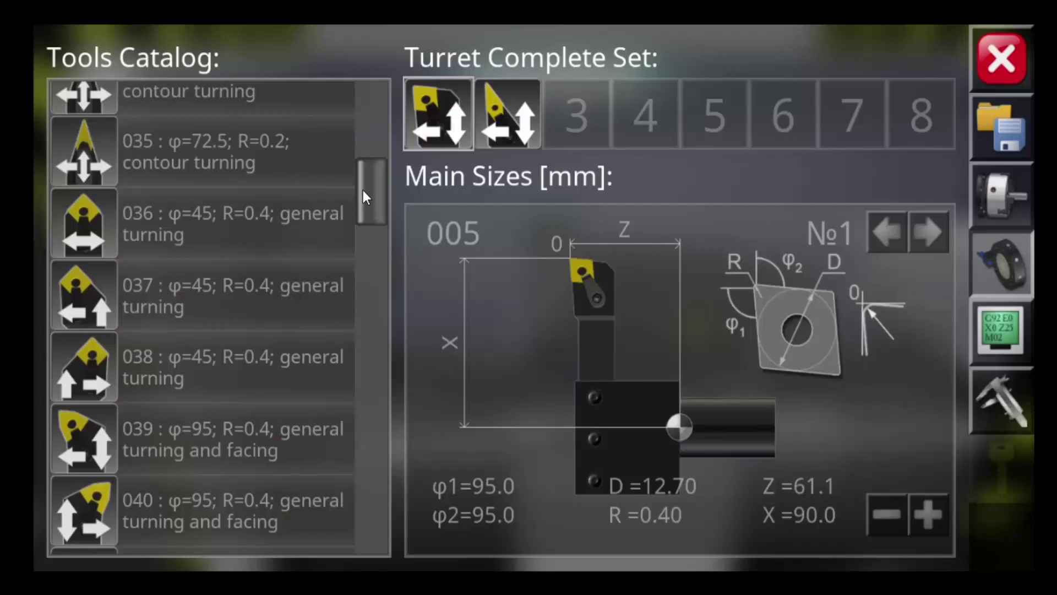
mouse_move(362, 190)
mouse_down()
mouse_move(366, 343)
mouse_move(371, 329)
mouse_up()
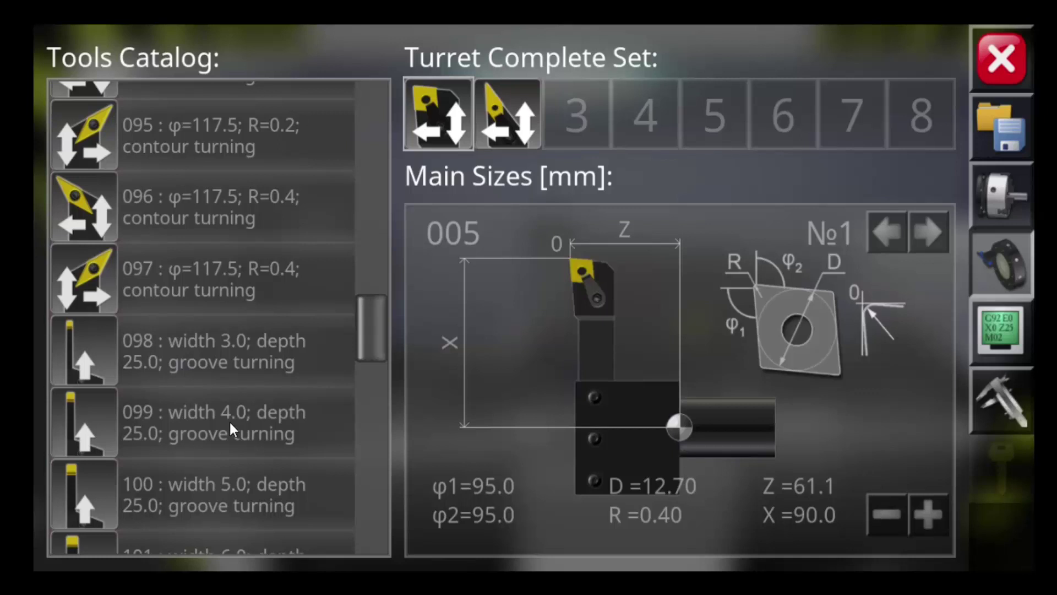
drag(377, 325, 374, 335)
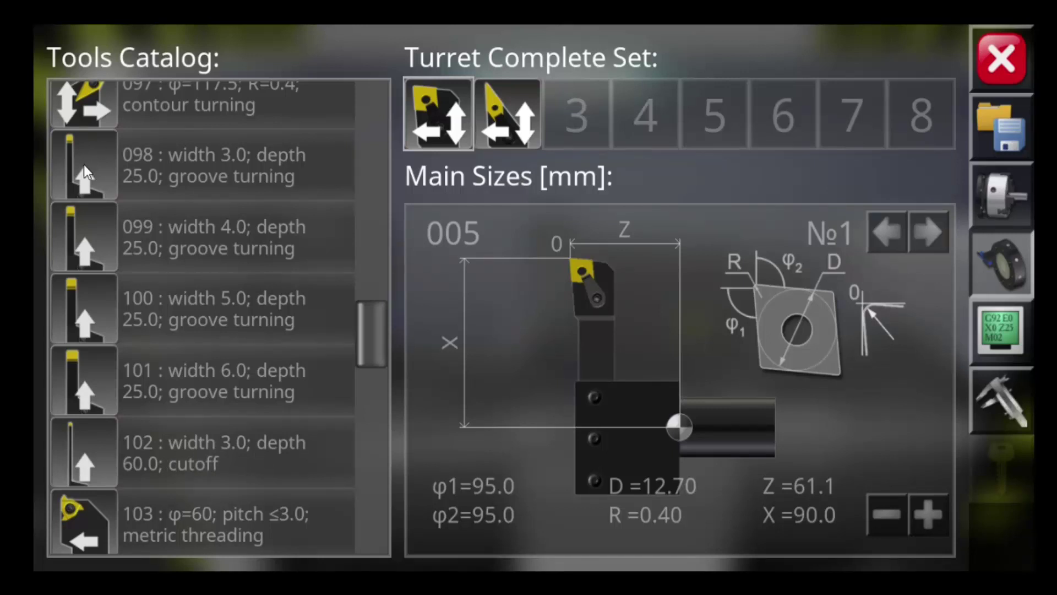
drag(84, 164, 581, 127)
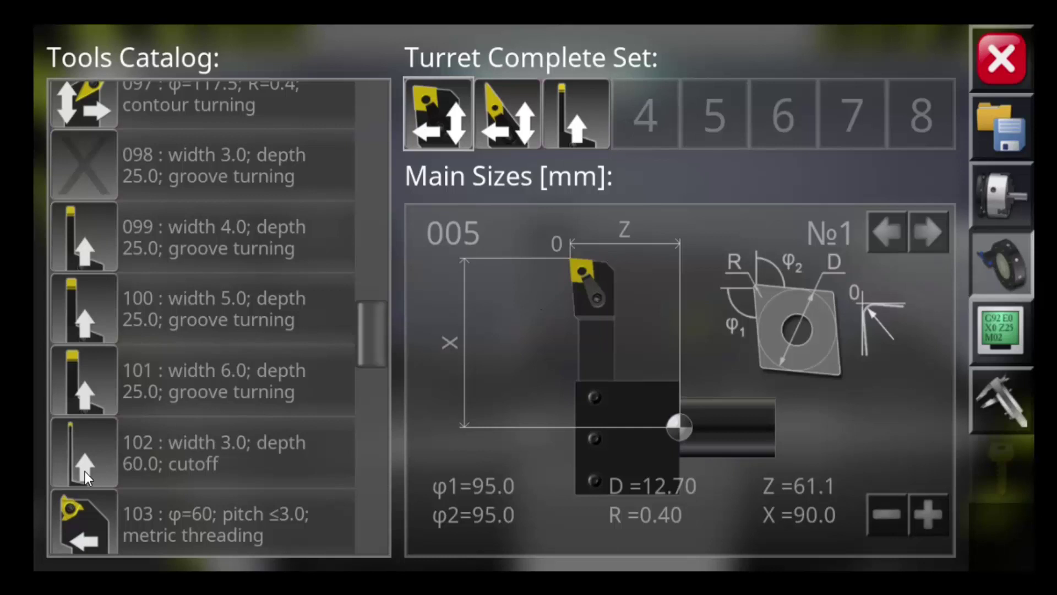
drag(85, 471, 644, 121)
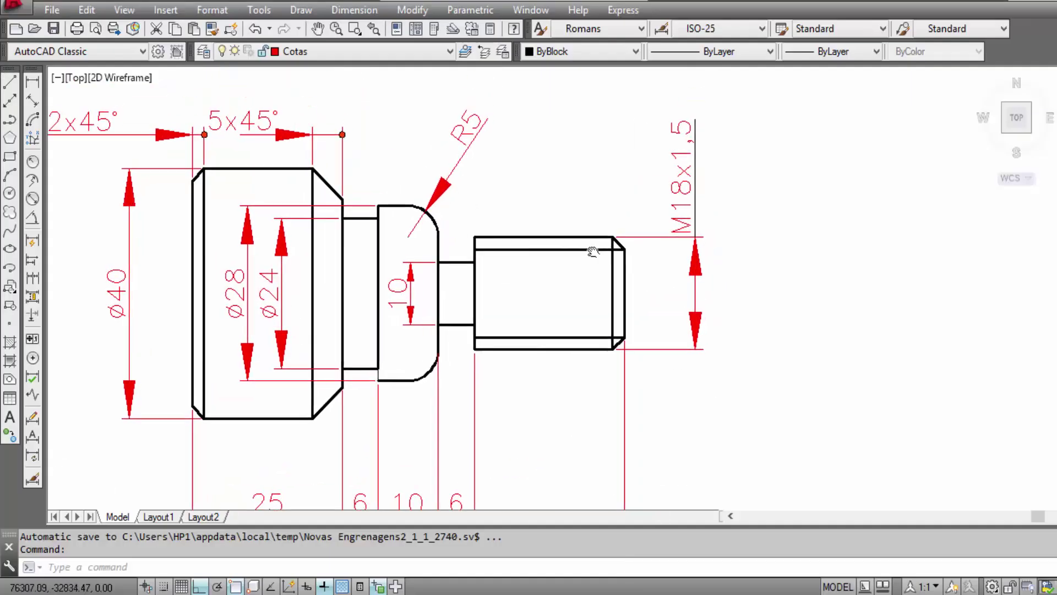
Zoom and pan to the M18x1,5 thread callout and box the 1,5 pitch text.
scroll(642, 229, up, 3)
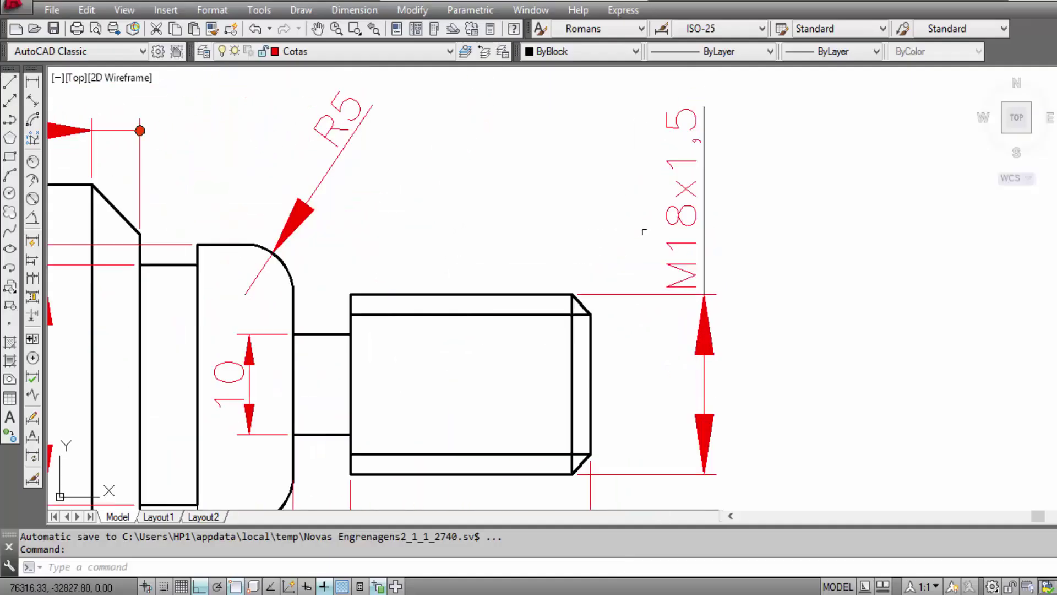
middle_drag(888, 350, 860, 336)
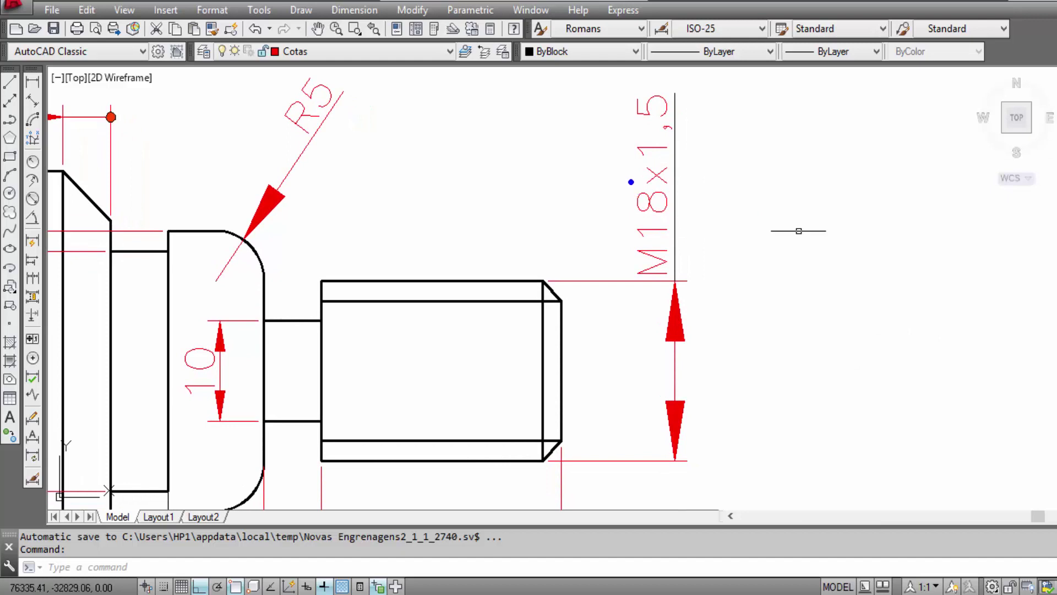
drag(623, 176, 710, 301)
drag(614, 82, 695, 172)
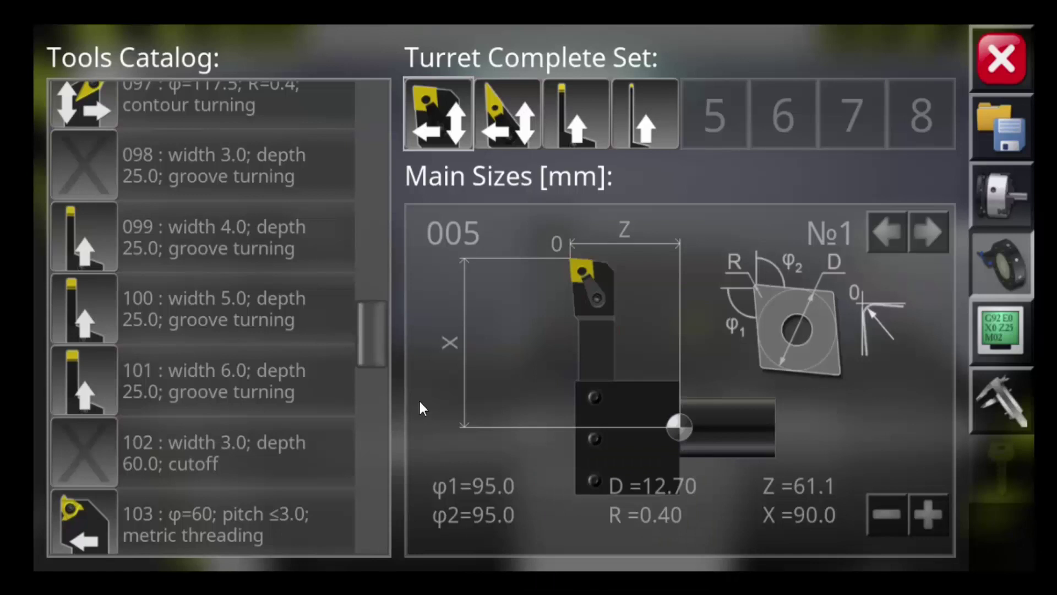
Scroll the Tools Catalog and load metric threading tool 103 into turret slot 5.
scroll(370, 319, down, 4)
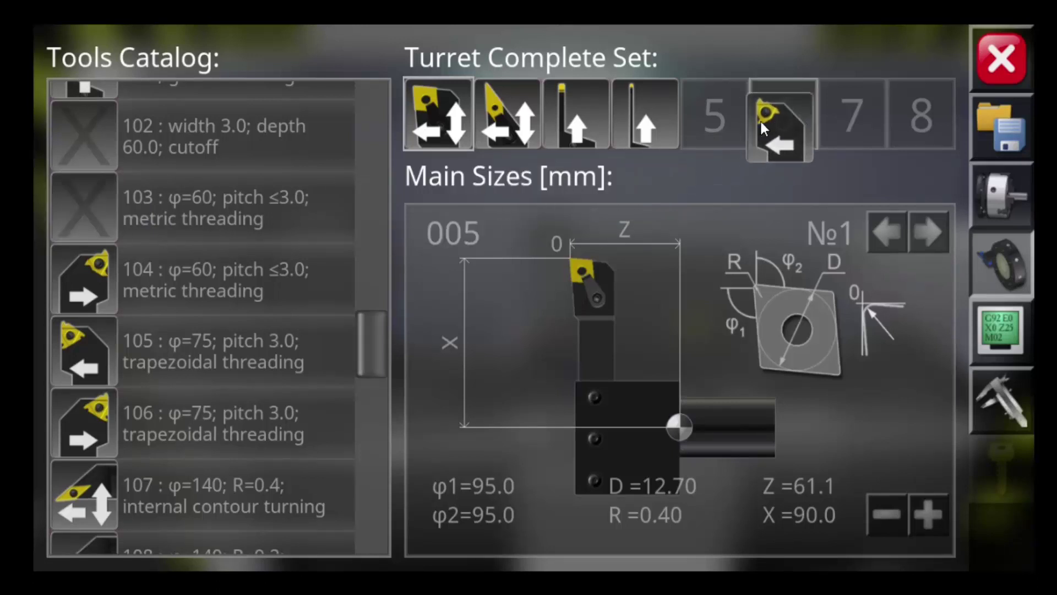
drag(77, 206, 713, 107)
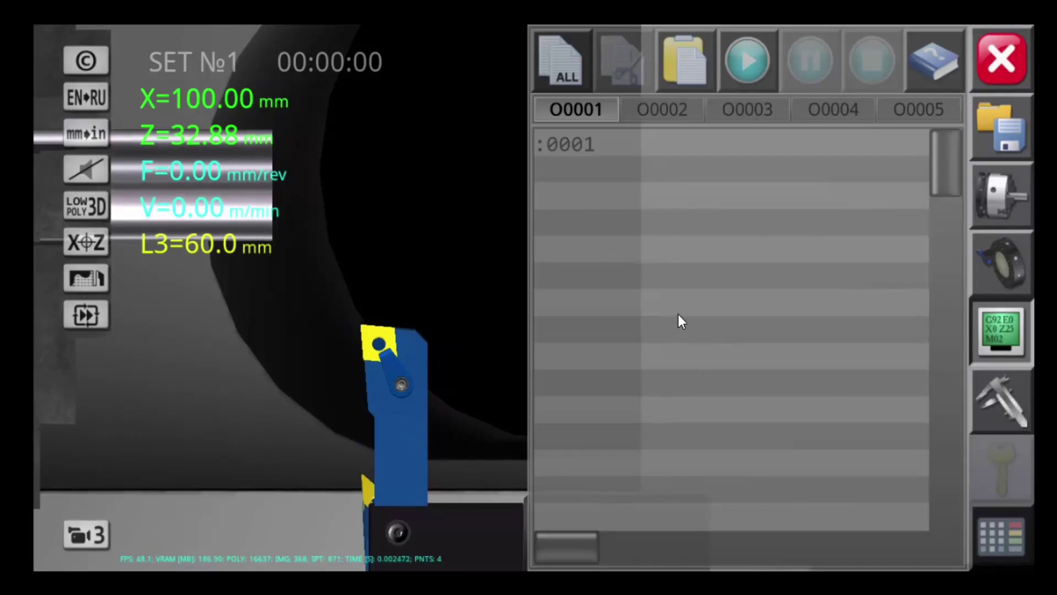
Write a test program with T0202 M6 and M30, and run it.
text(T)
text(02)
text(02 M6)
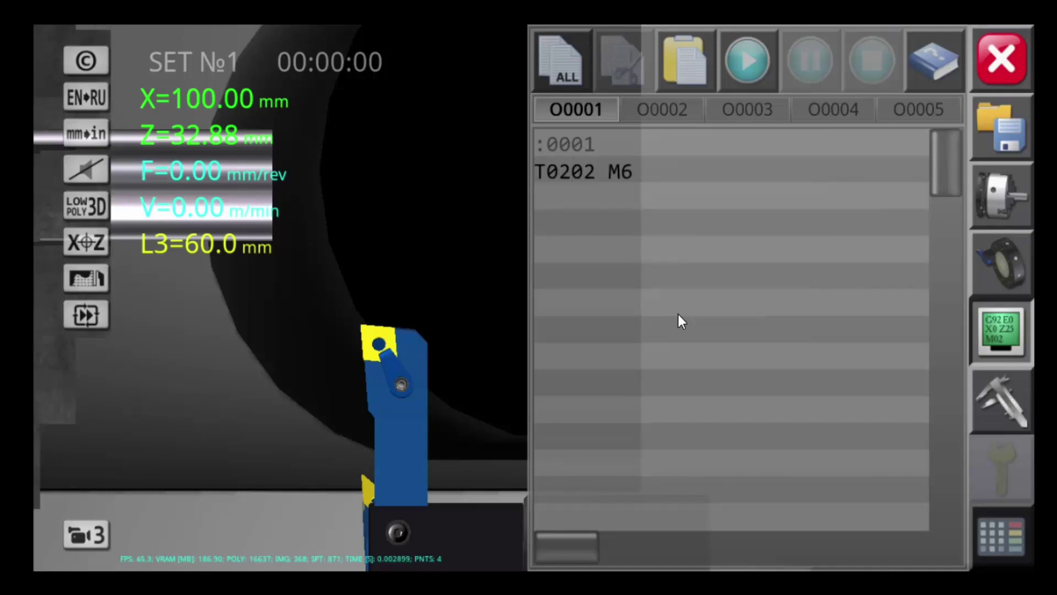
text(;)
key(Return)
text(M30 ;)
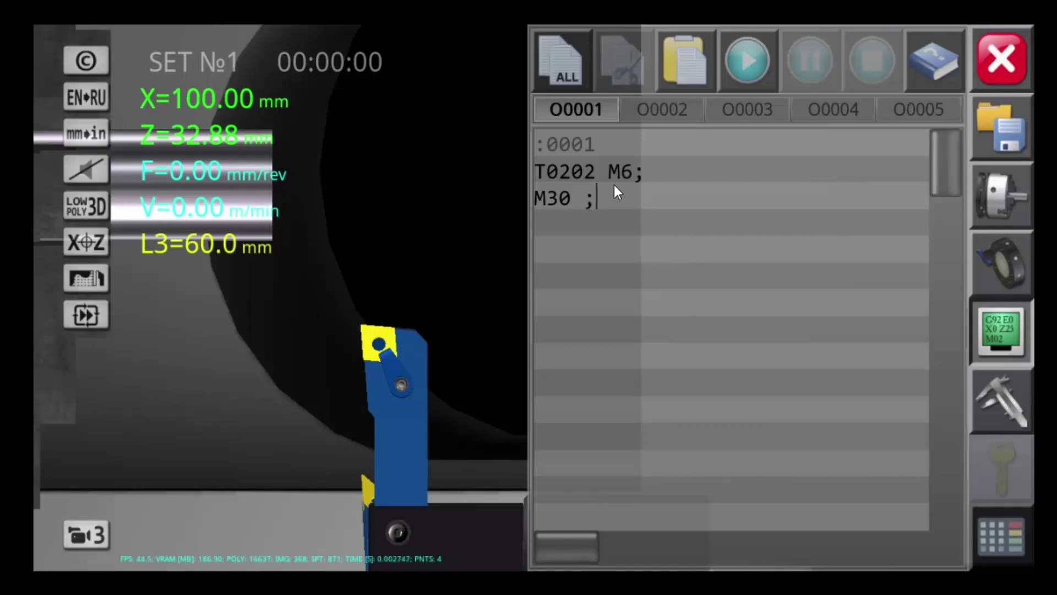
click(754, 79)
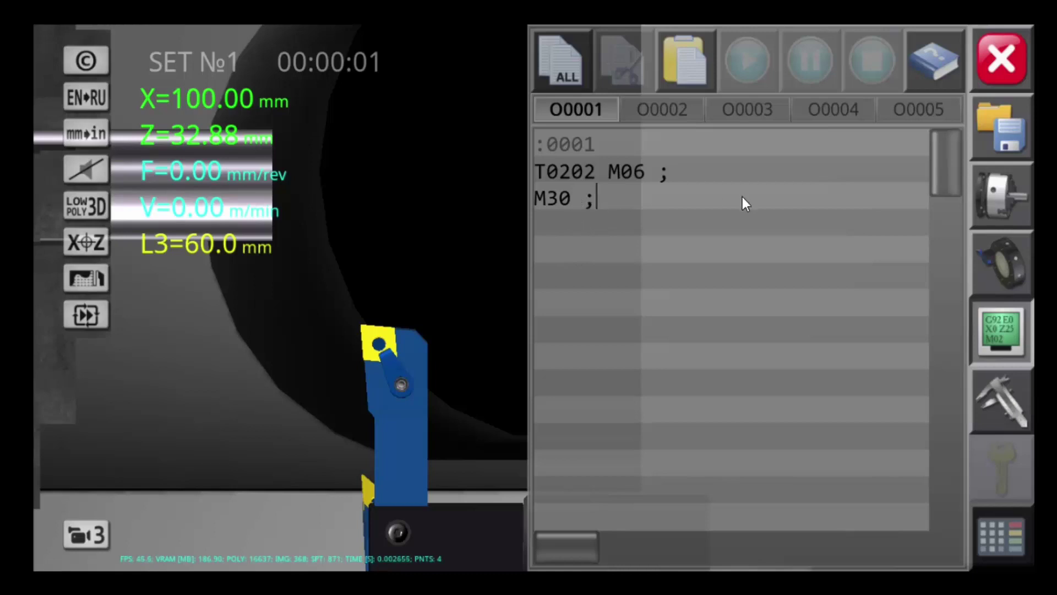
Add T0303, T0404 and T0505 M06 tool changes before M30, then run the program again.
key(BackSpace)
key(BackSpace)
key(BackSpace)
key(BackSpace)
key(BackSpace)
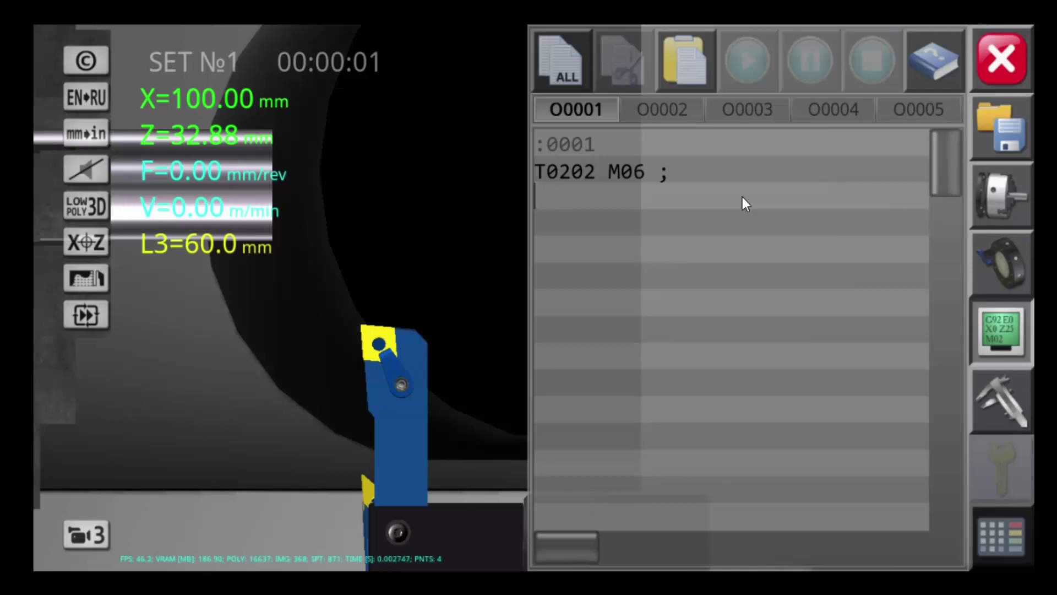
text(T03)
text(03 M06 )
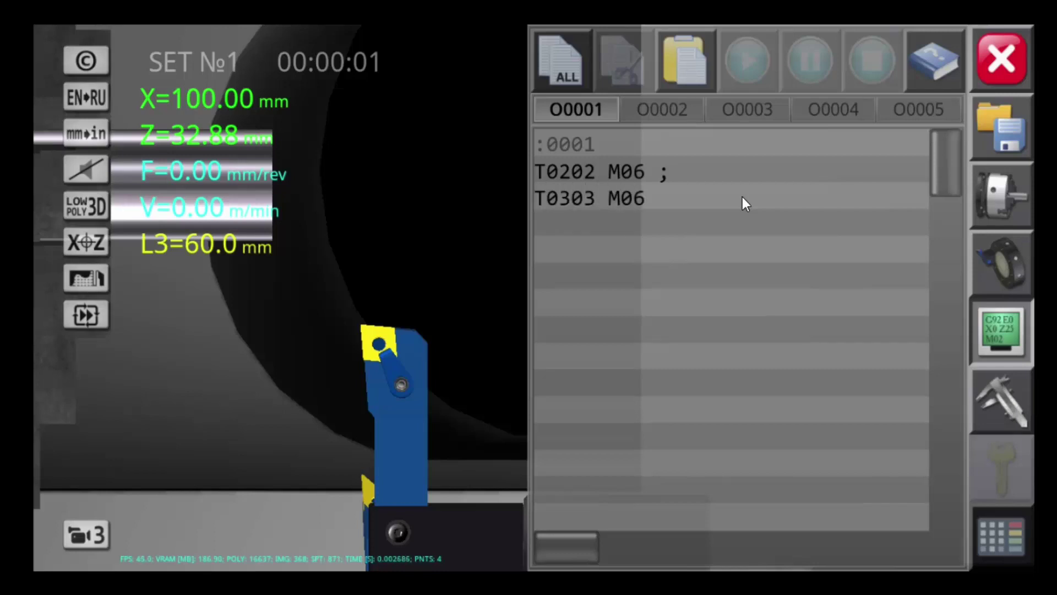
text(; )
text(T04)
text(04)
text( M)
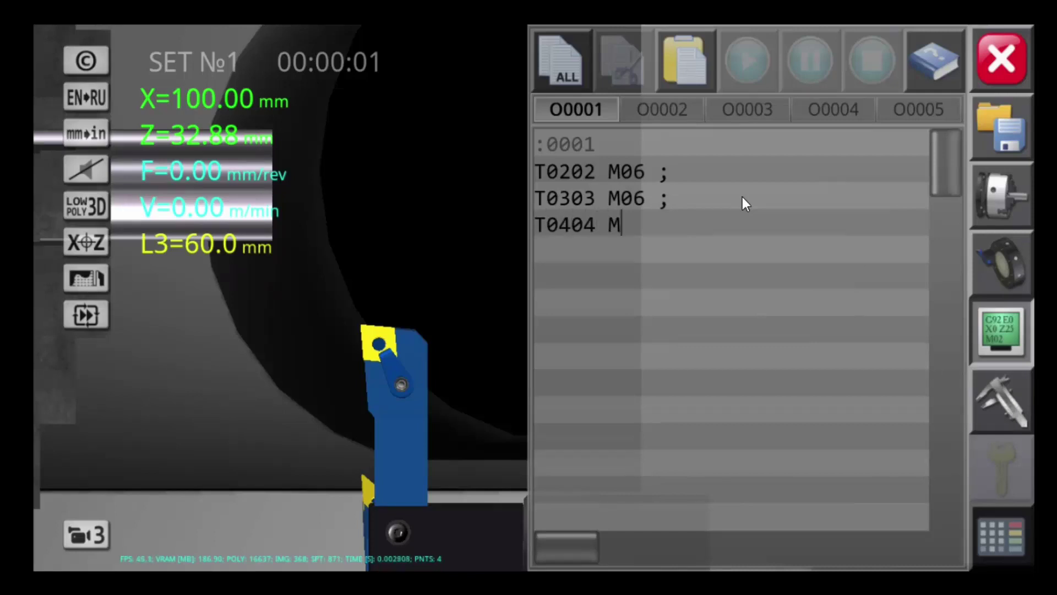
text(06)
text( ;)
key(Return)
text(T05)
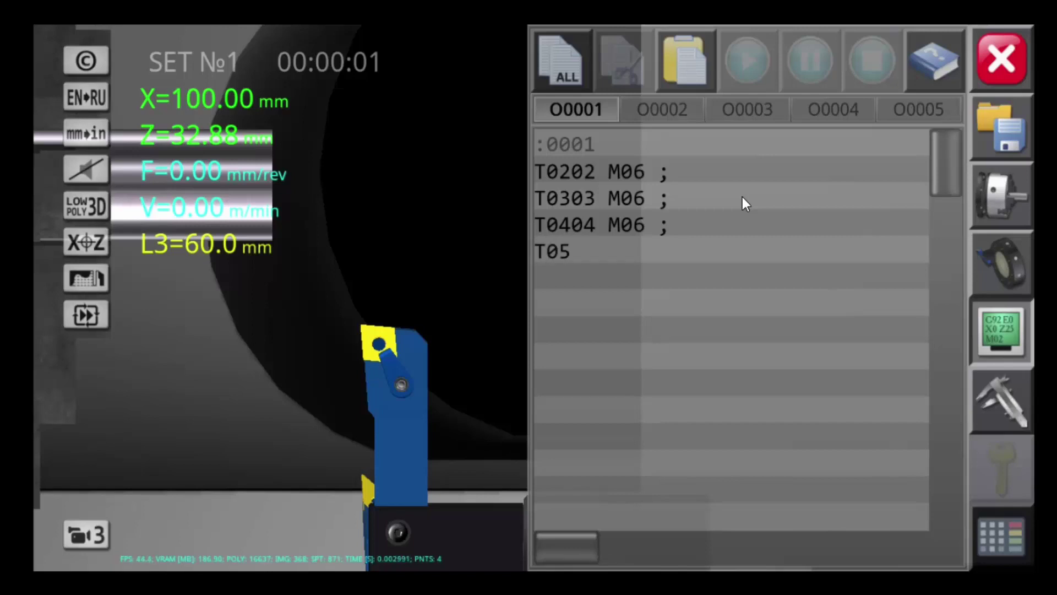
text(4)
key(BackSpace)
text(0)
text(5)
text( M06)
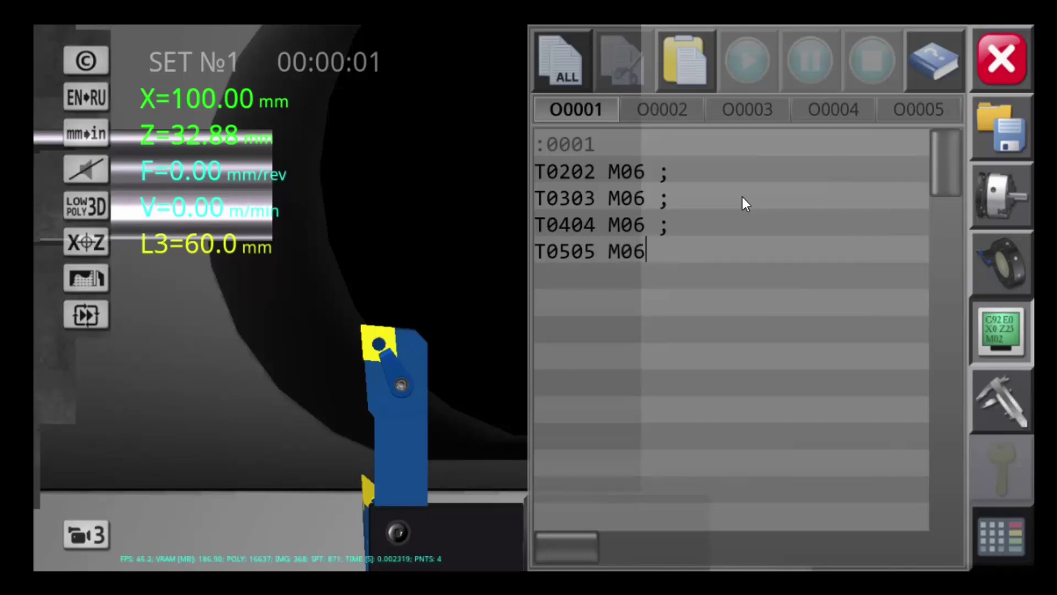
key(Return)
text(M30)
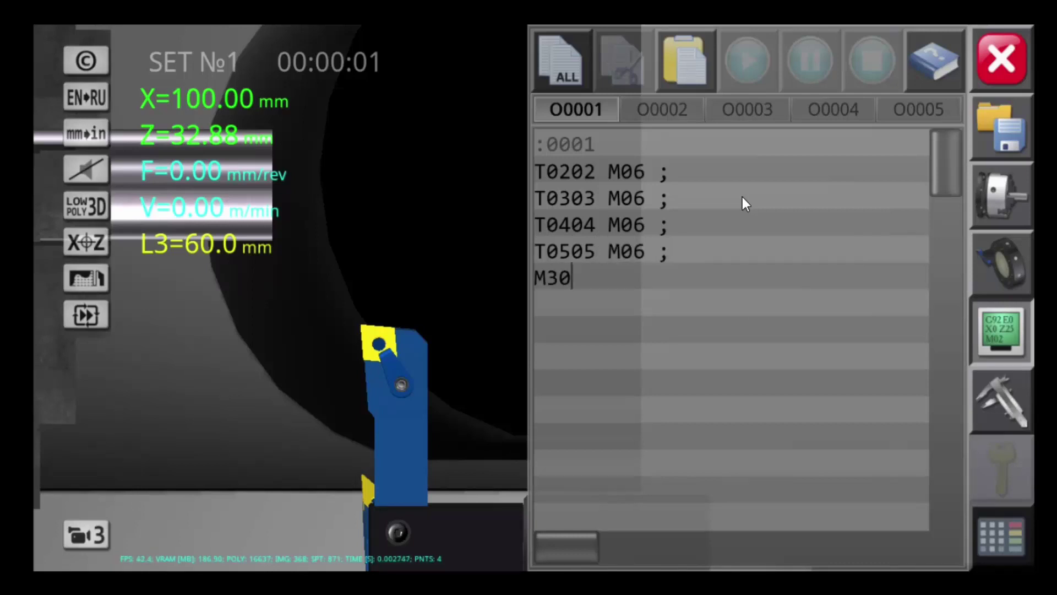
text( ;)
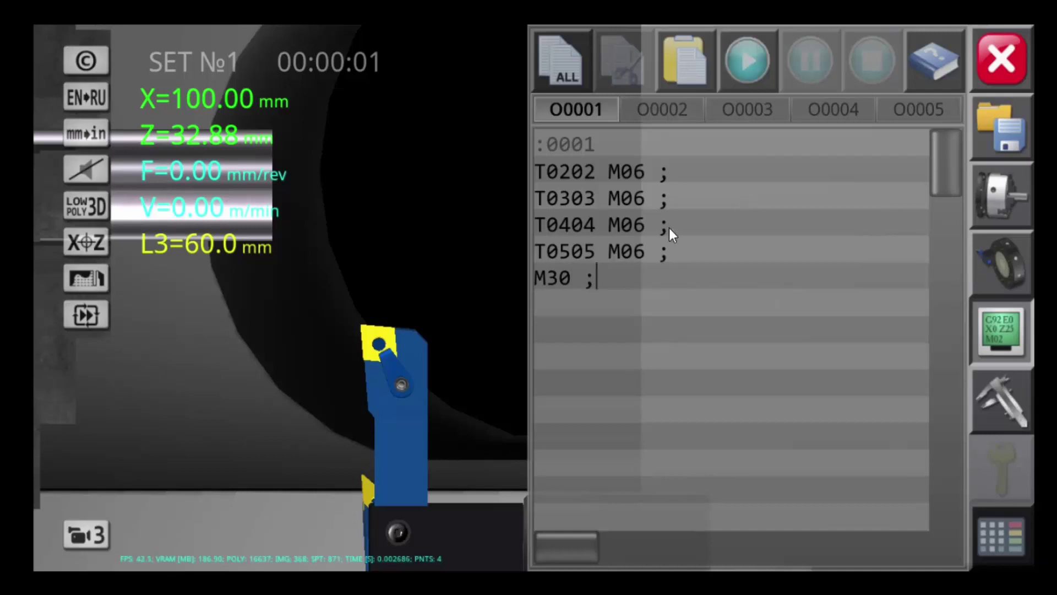
click(755, 77)
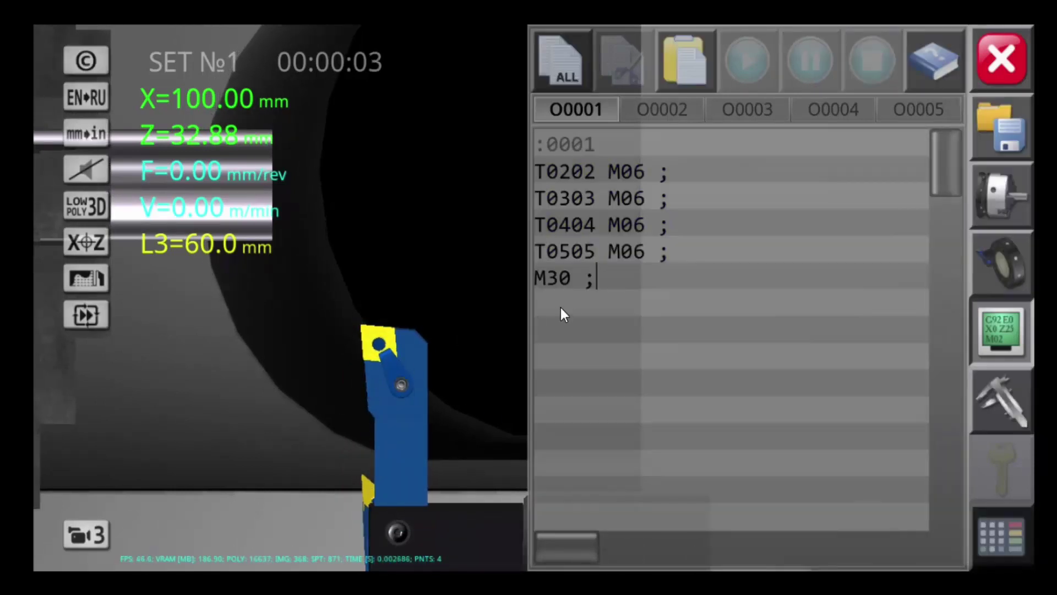
Rerun the tool-change program, switching camera views and hiding the code panel.
click(762, 70)
click(72, 536)
click(73, 536)
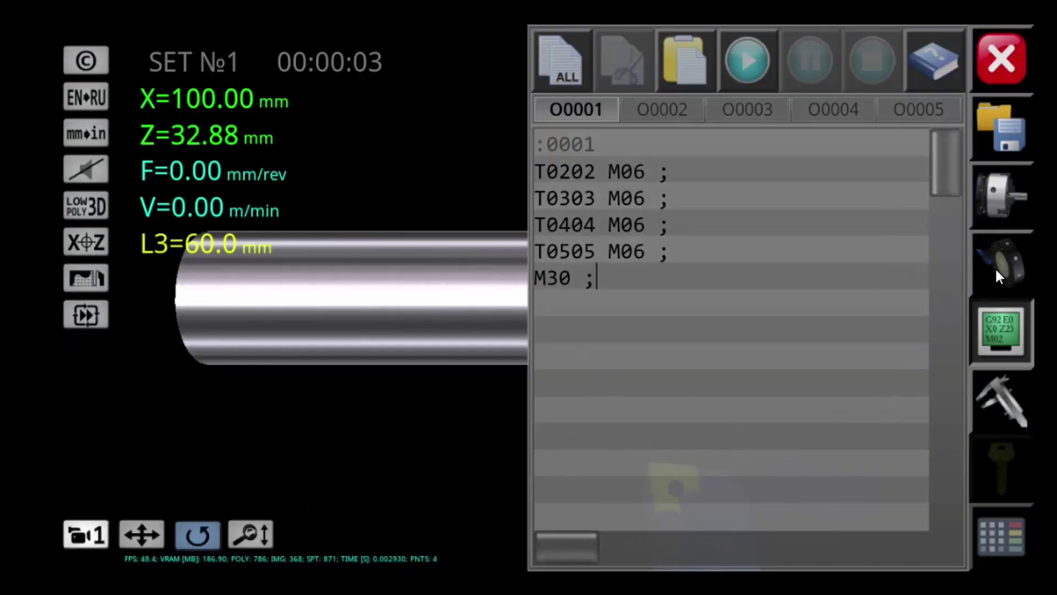
click(1003, 353)
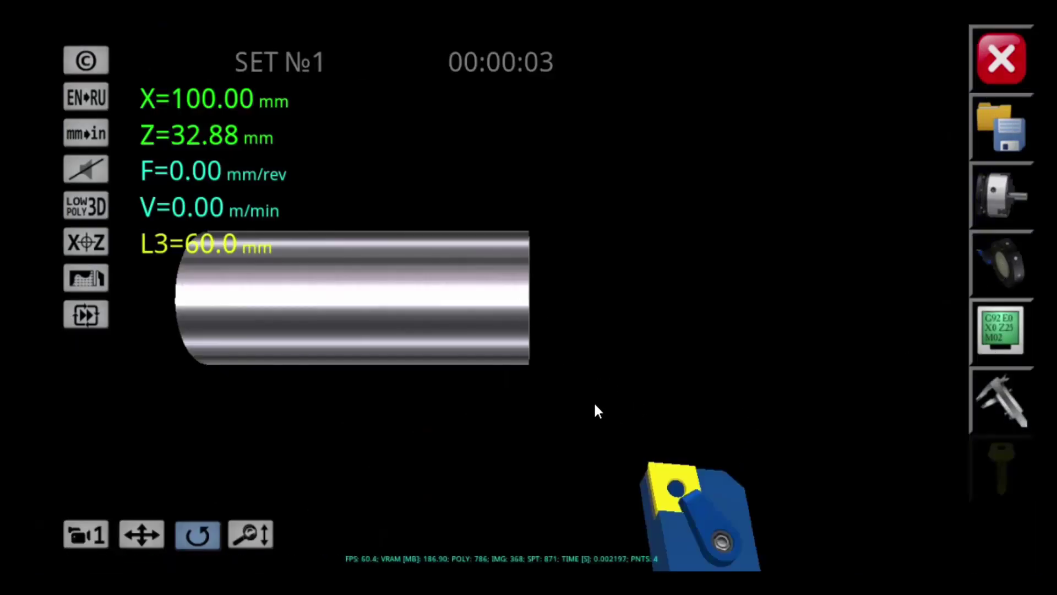
Cycle camera views among the whole lathe, chuck angles and tool-workpiece close-ups.
click(99, 537)
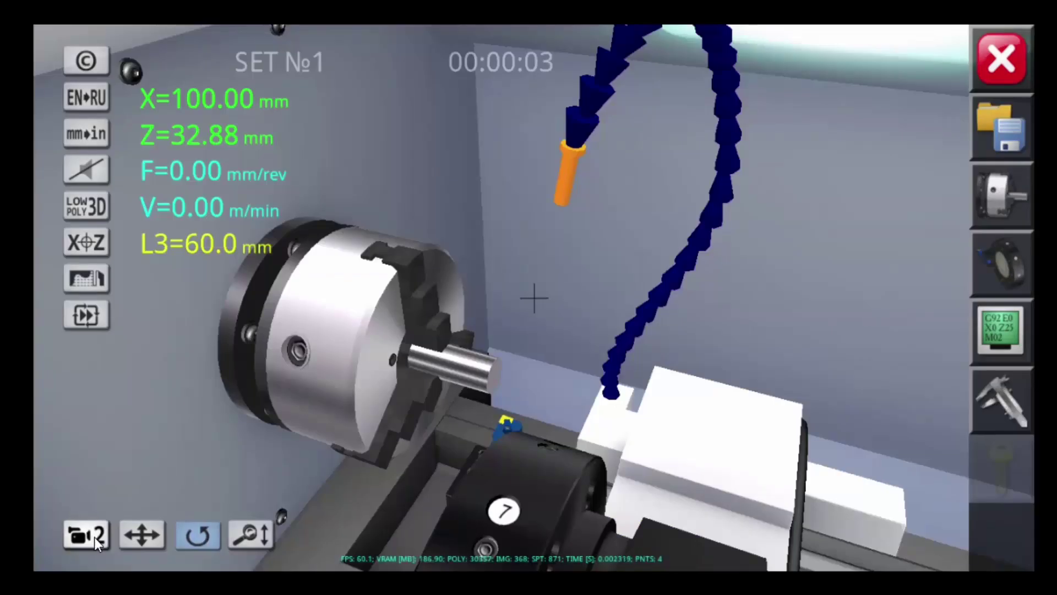
click(94, 537)
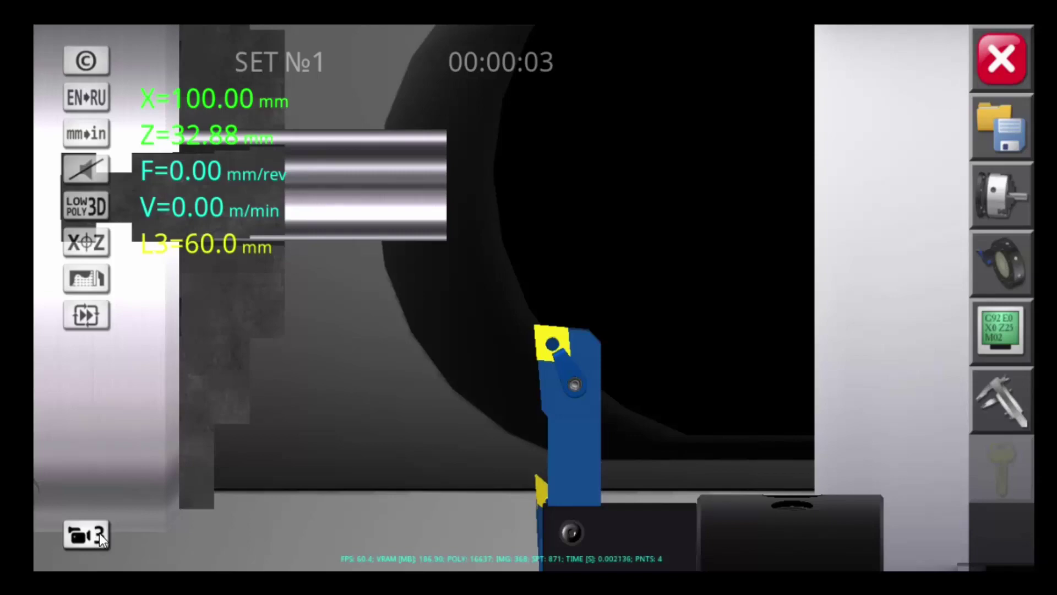
click(98, 535)
click(97, 536)
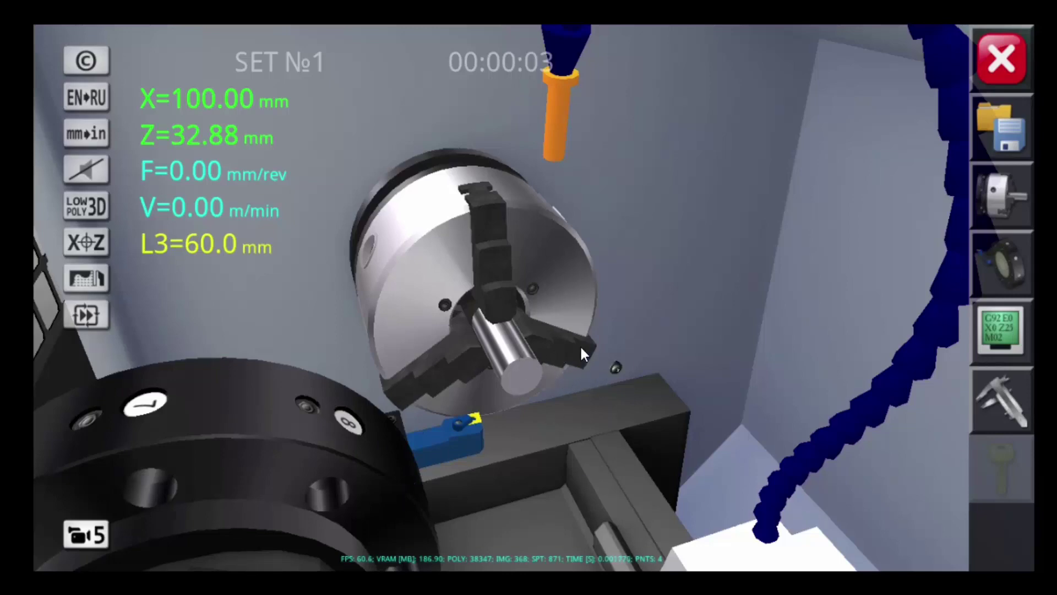
click(91, 537)
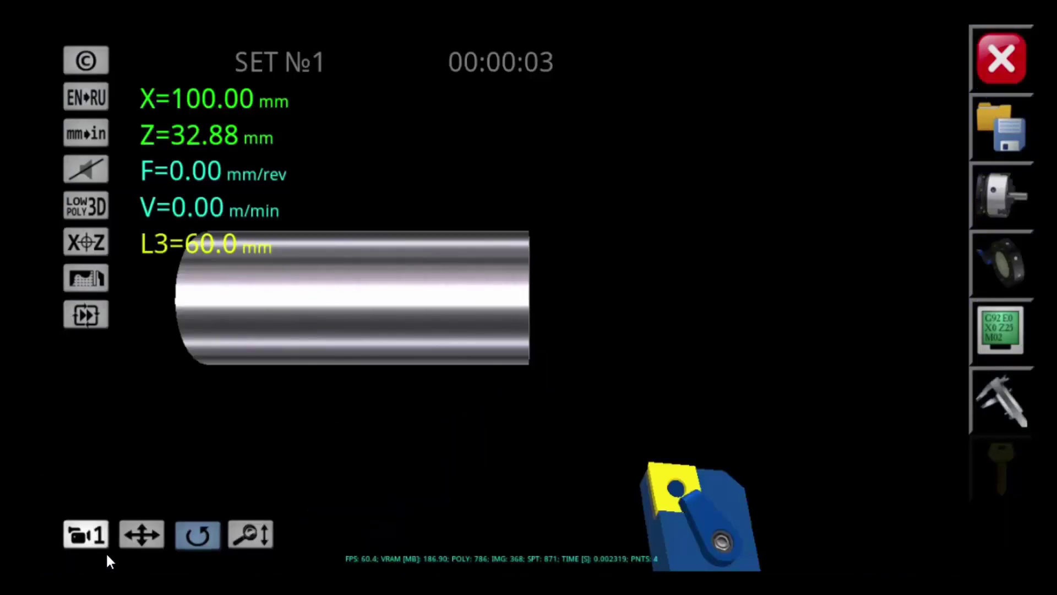
click(98, 534)
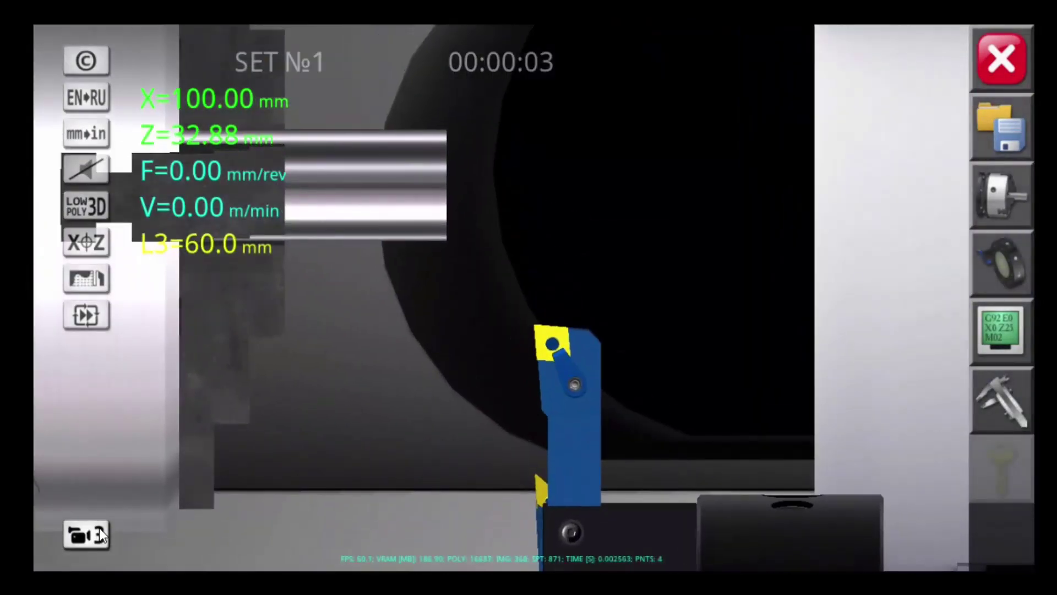
Open the Tools Catalog and turret panel from the right sidebar.
click(1009, 262)
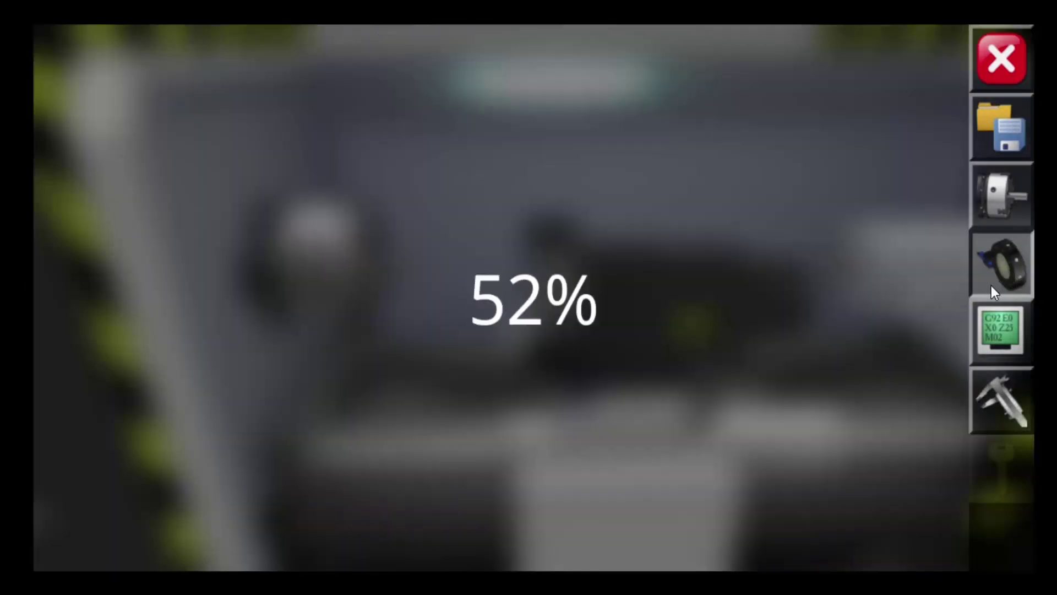